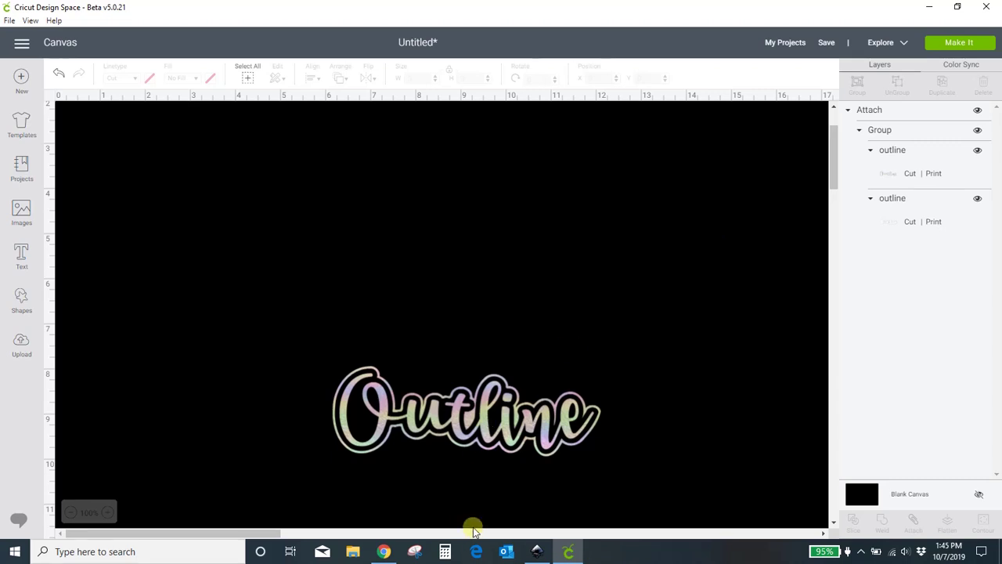
Drag the Outline design up toward the middle of the Cricut canvas, deselect it, and switch to the browser
drag(542, 440, 534, 330)
click(688, 383)
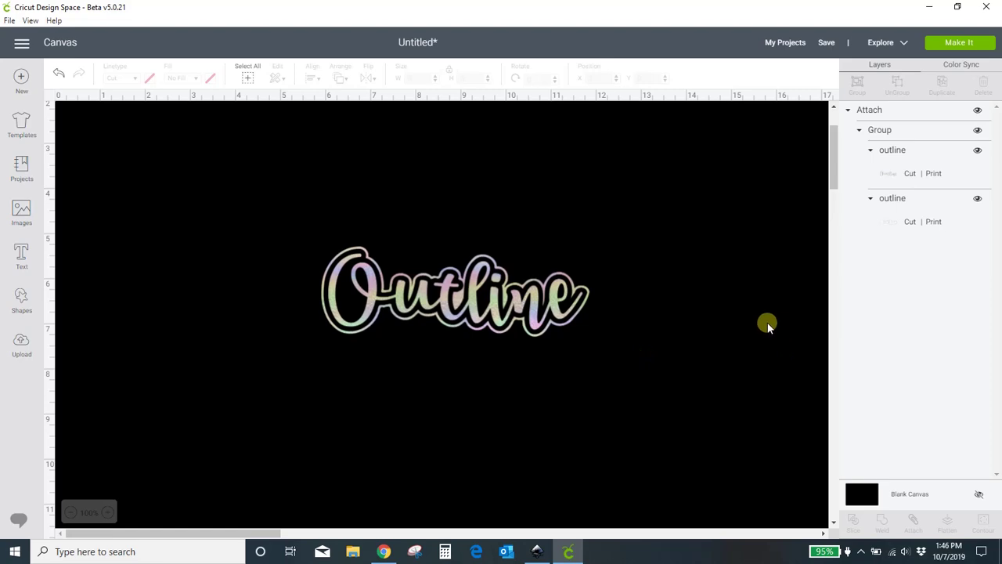
click(383, 551)
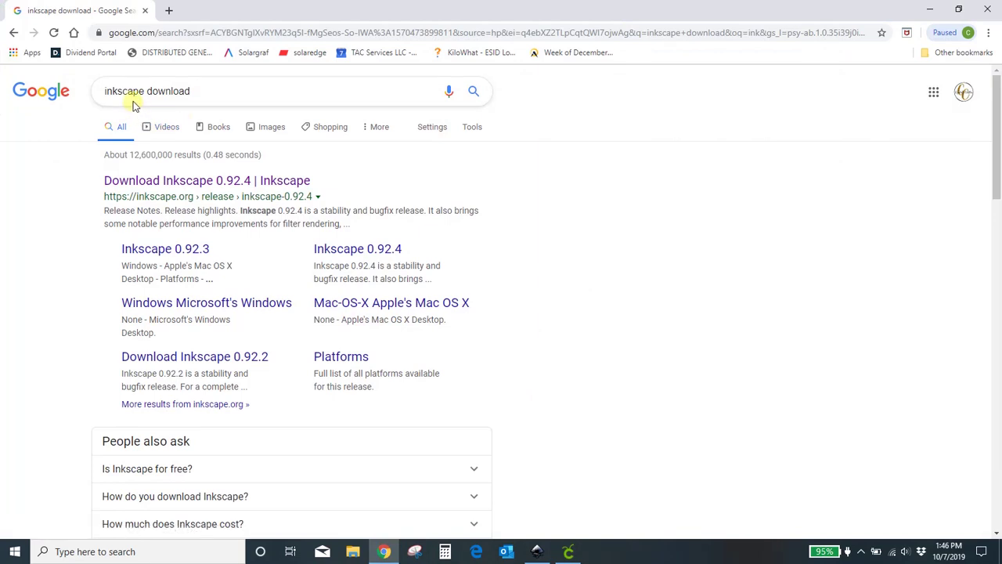
Open the 'Download Inkscape 0.92.4' result, then return to Inkscape's outline.svg
click(178, 188)
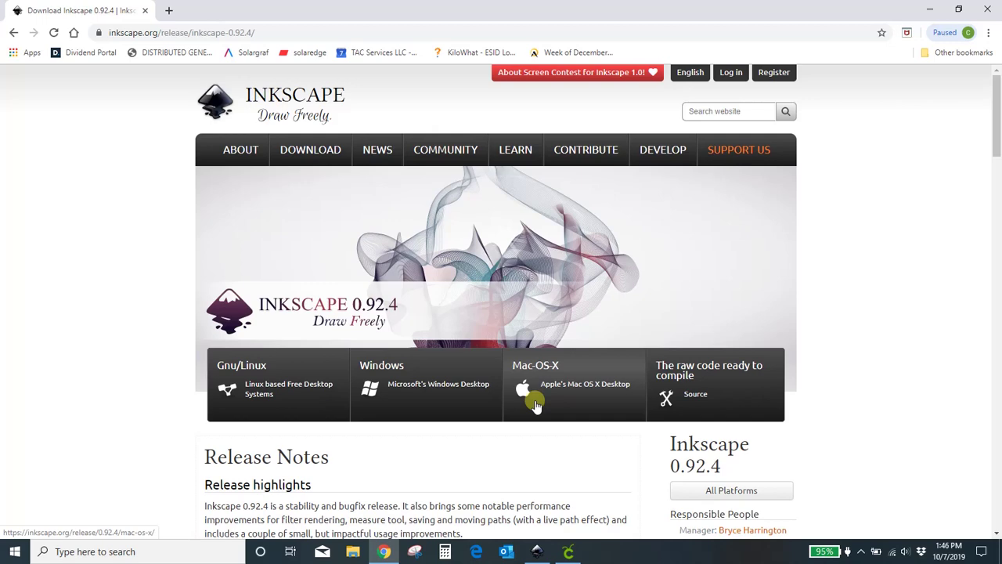
click(537, 551)
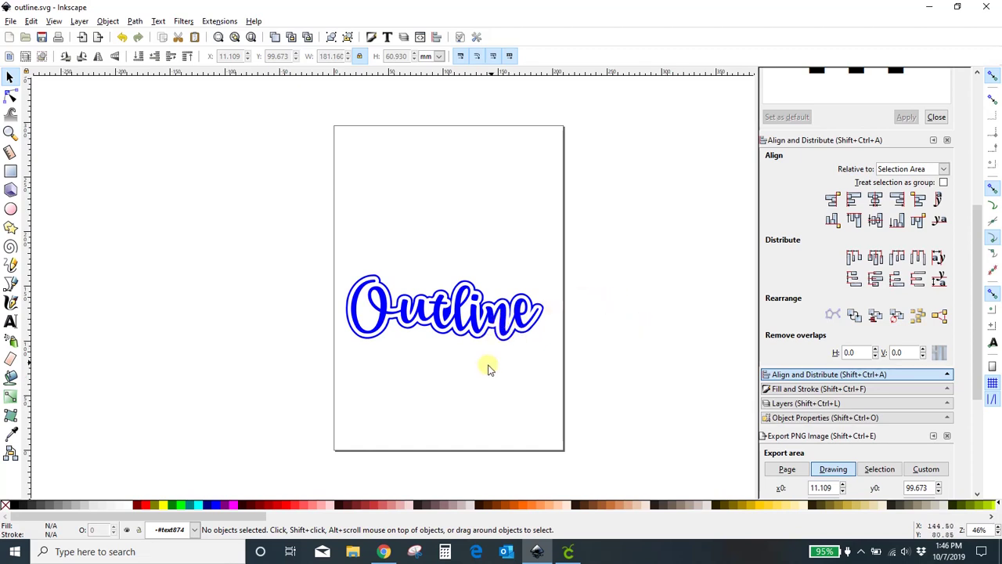
Drag the blue Outline group off the page to X -221.11 mm, leaving the page empty
drag(508, 330, 179, 475)
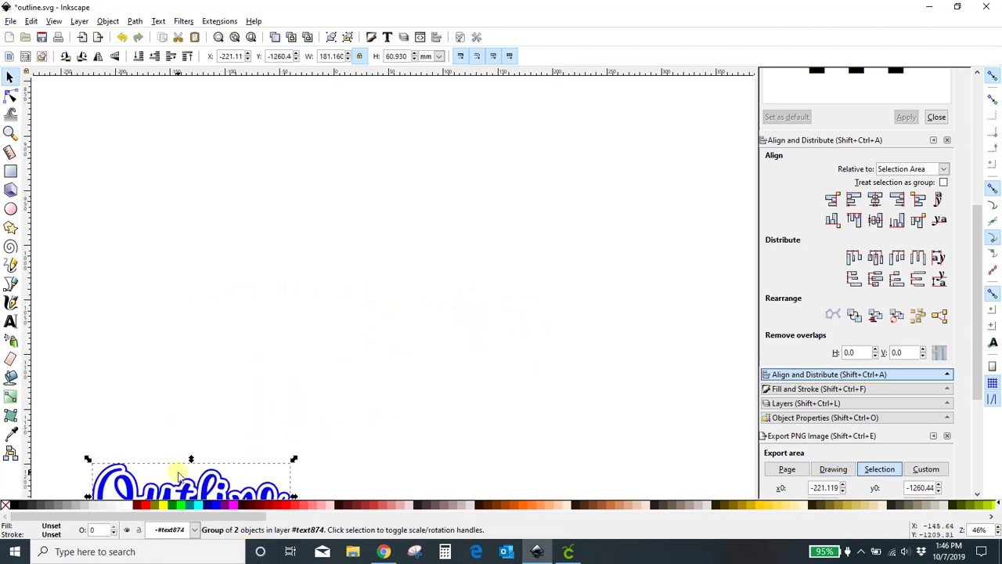
scroll(222, 472, up, 10)
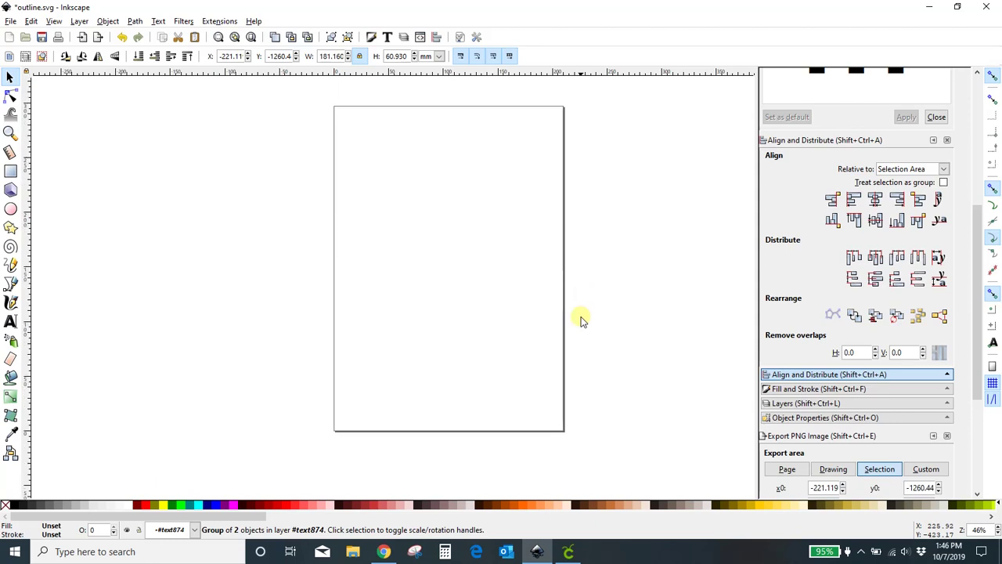
scroll(677, 320, up, 1)
scroll(677, 319, up, 1)
scroll(677, 320, down, 1)
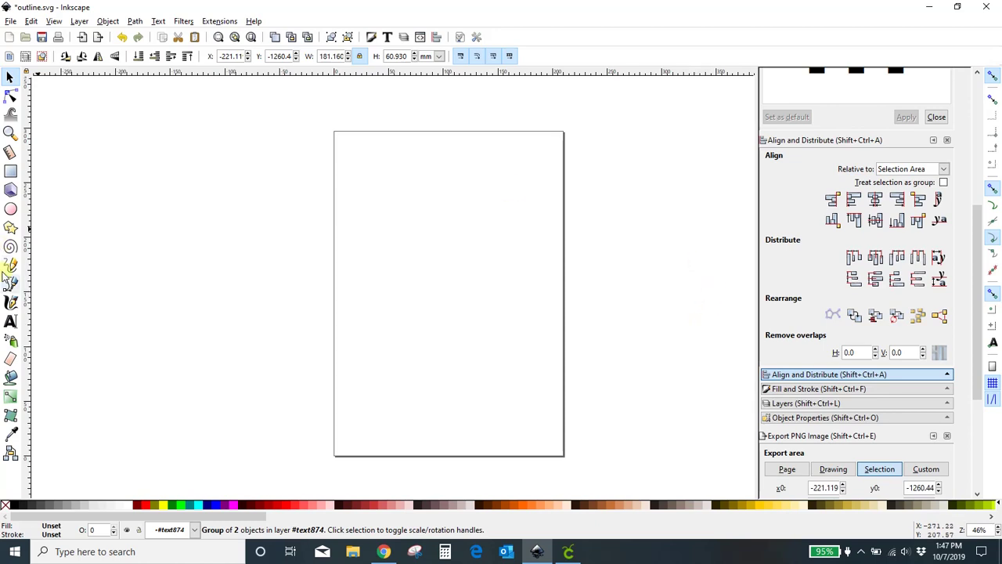
Create a text object reading 'Outline' to the left of the page
click(11, 321)
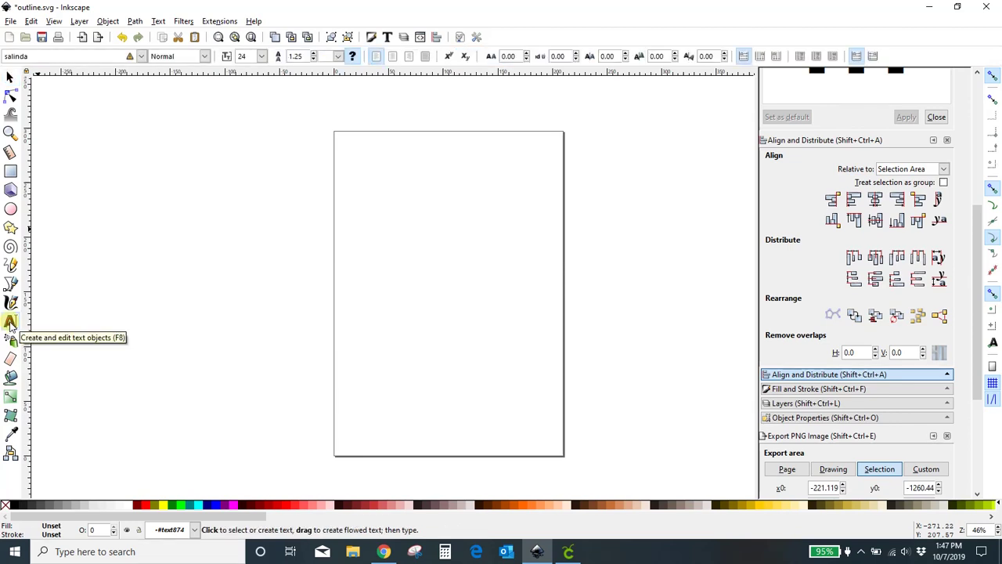
click(167, 307)
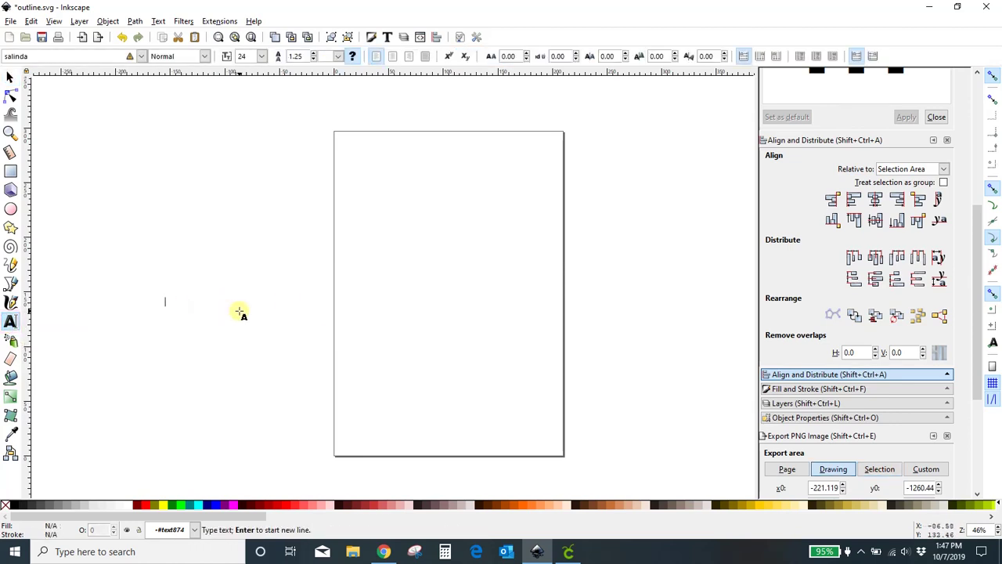
text(Outline)
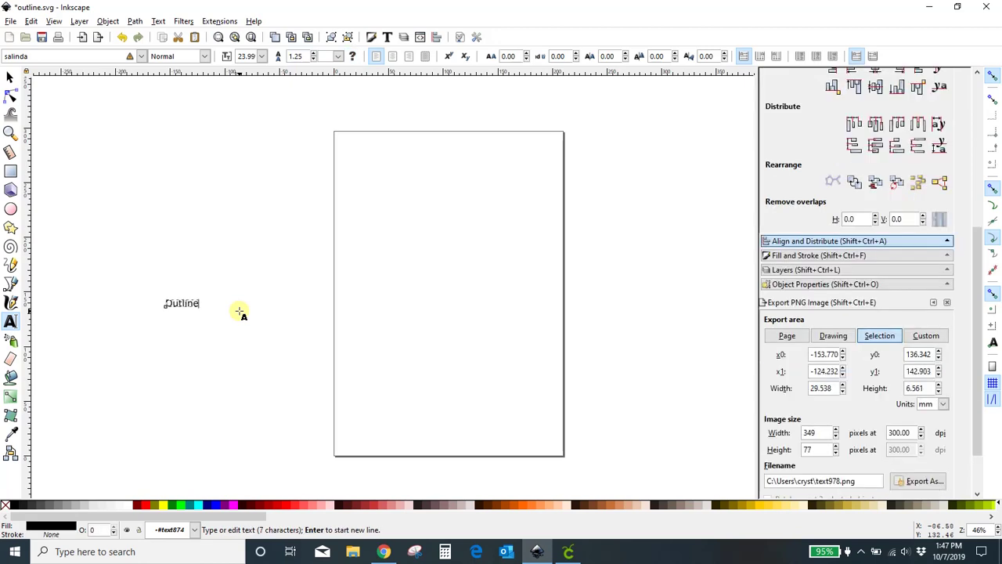
key(Escape)
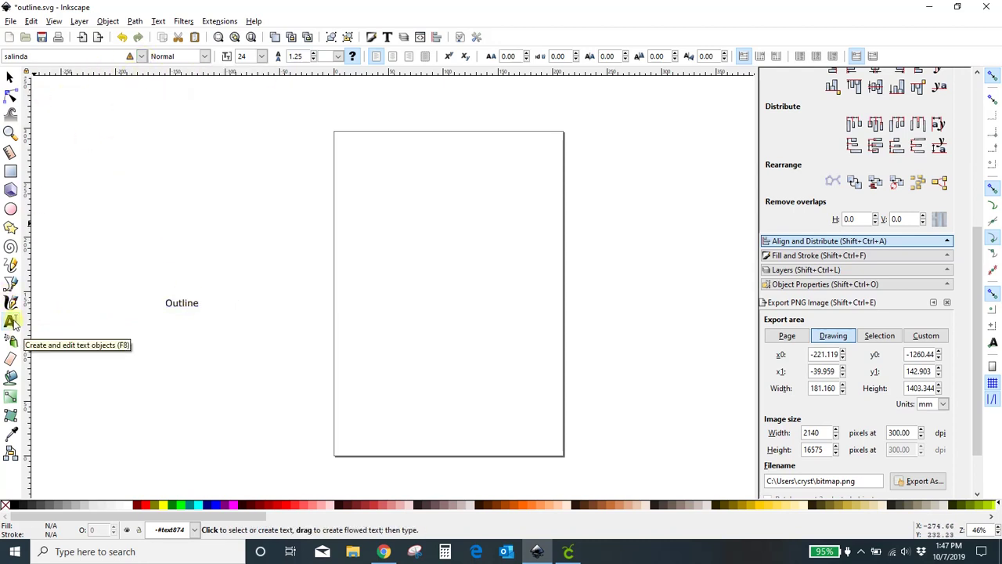
Select the Outline text, then put the text cursor back into it for editing
click(9, 78)
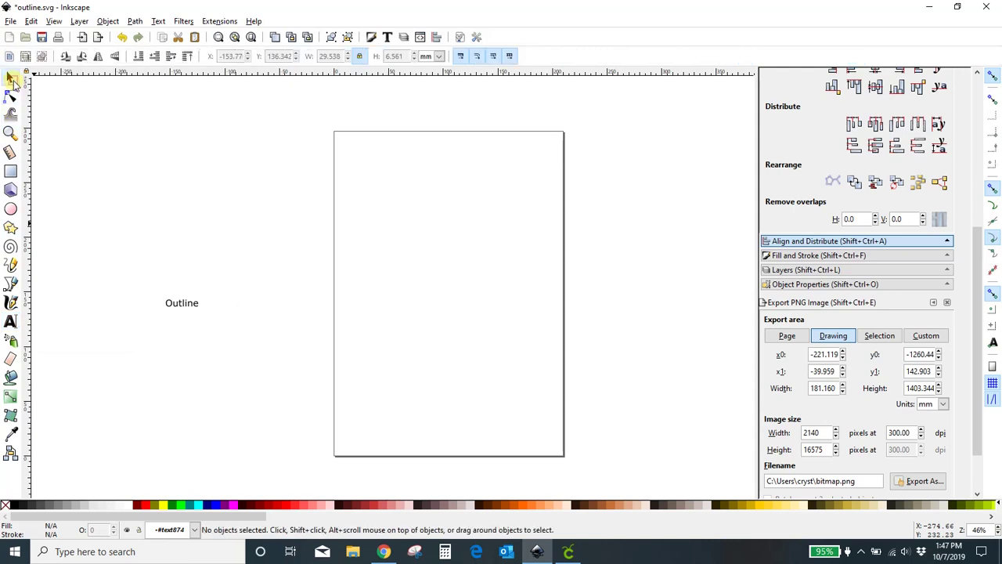
click(184, 309)
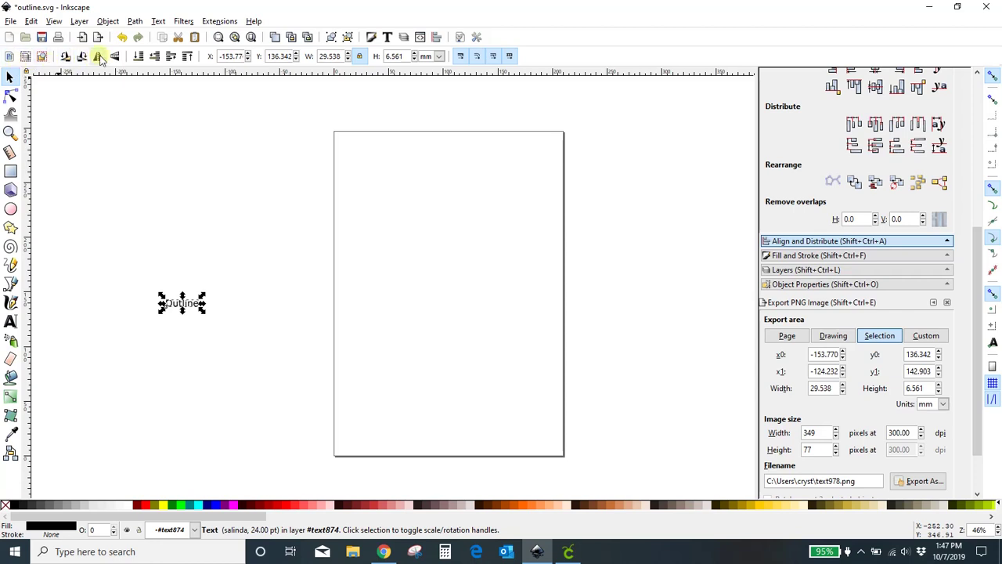
click(11, 321)
click(183, 303)
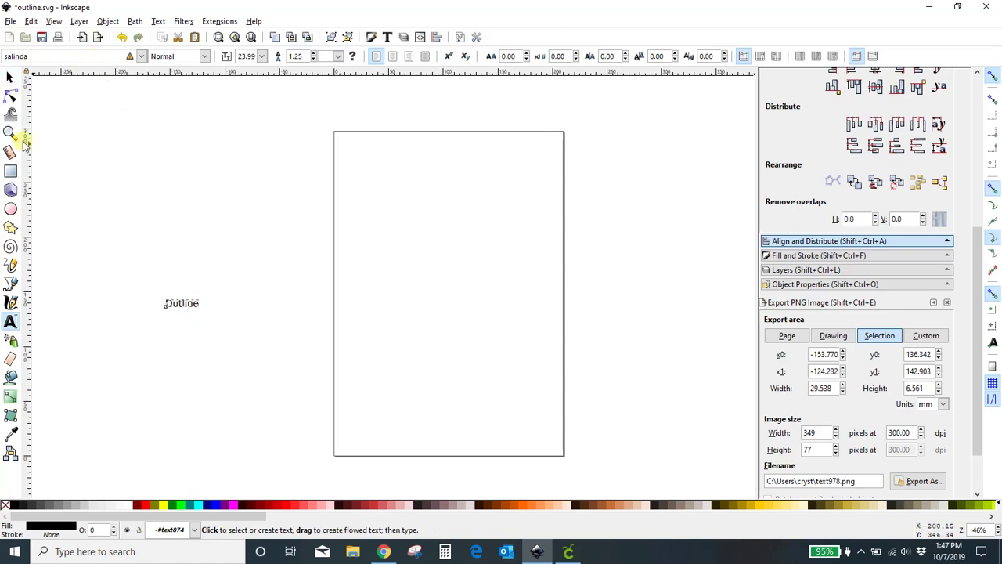
Set the Outline text to the Breetty font and turn on the W/H proportional lock
click(142, 57)
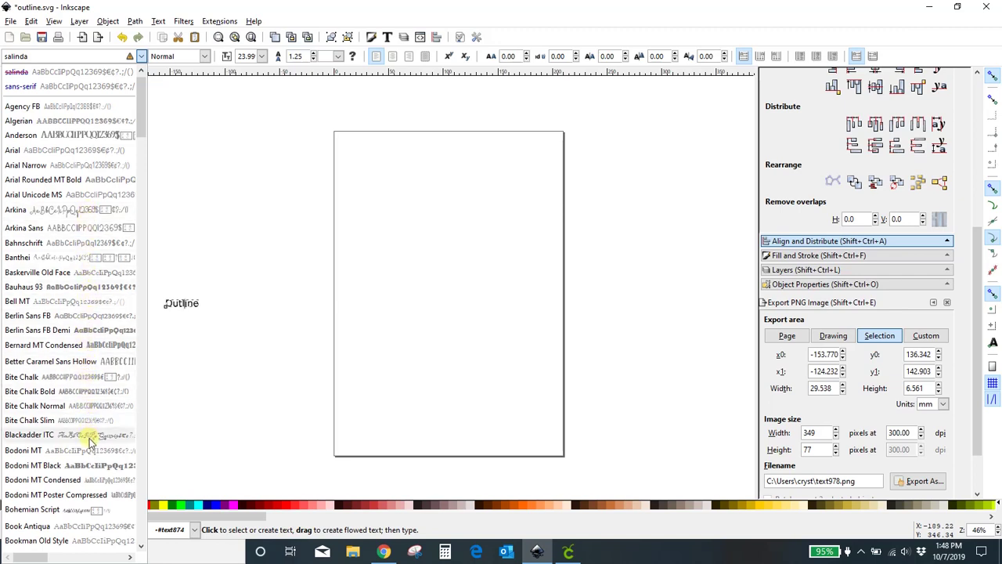
scroll(90, 439, down, 3)
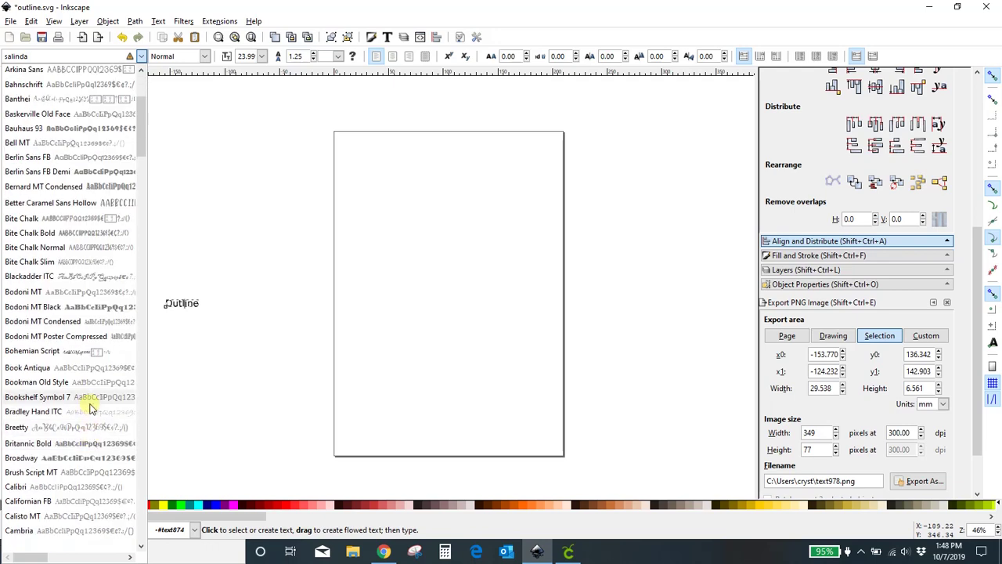
scroll(90, 407, down, 1)
click(92, 375)
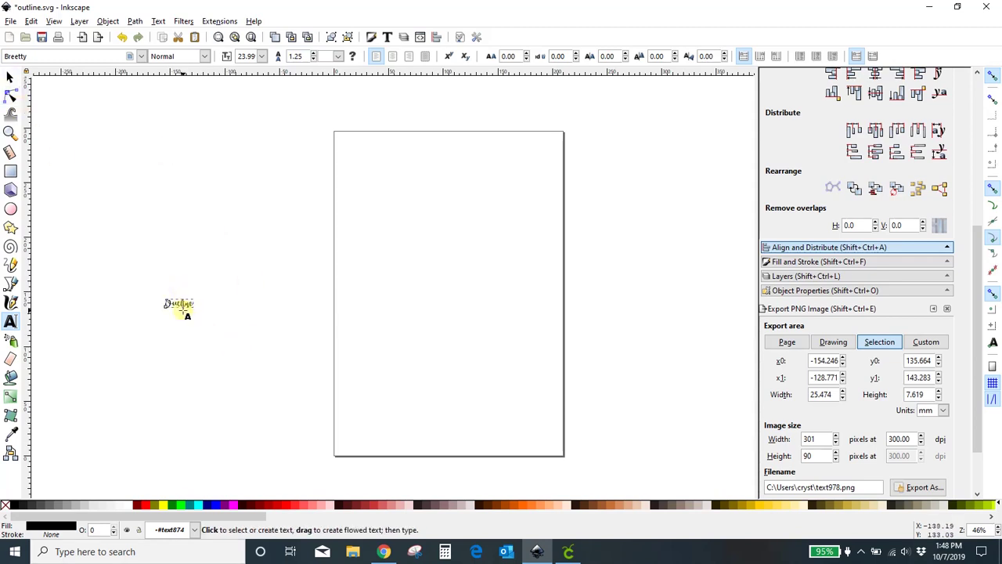
click(193, 326)
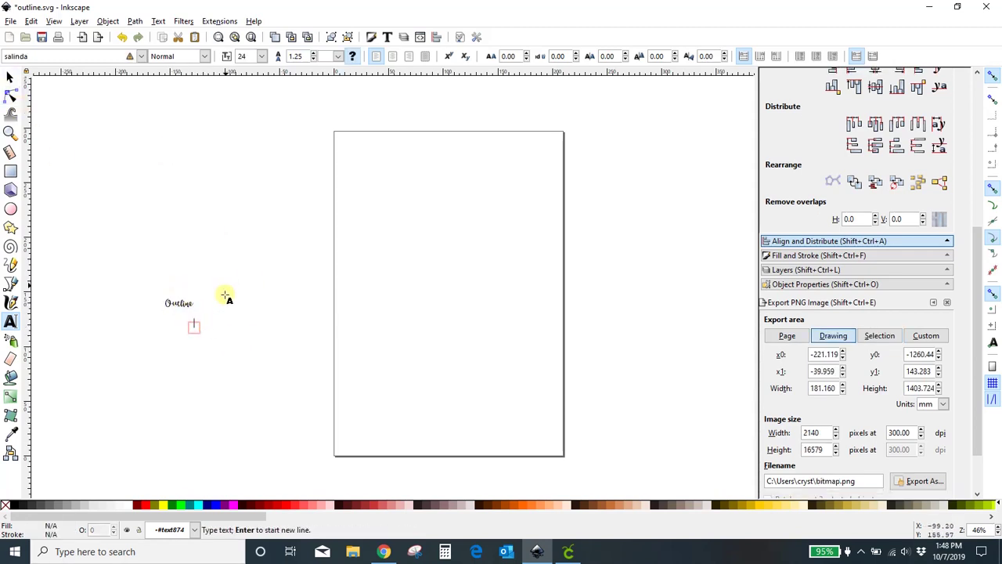
click(158, 334)
click(174, 306)
click(141, 269)
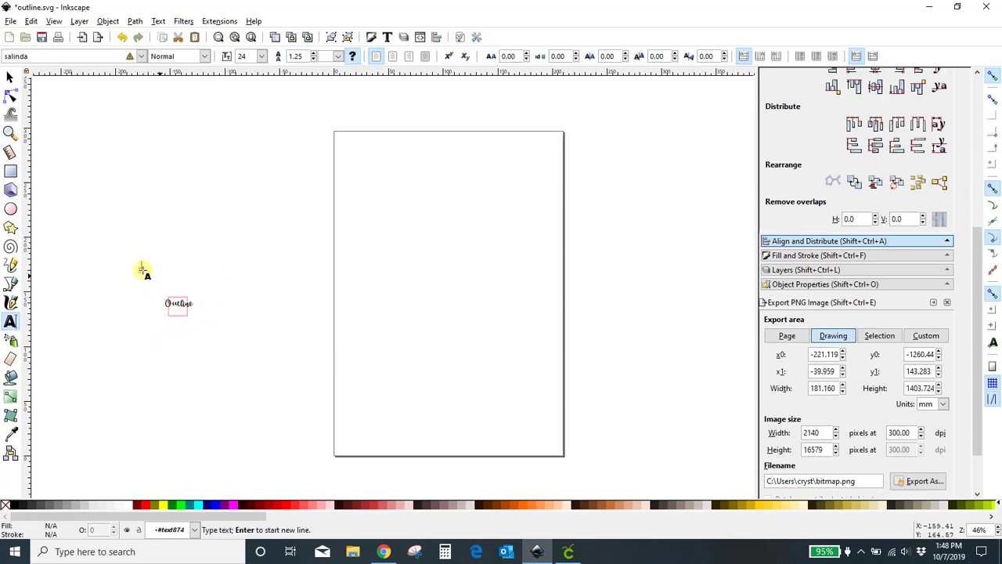
click(195, 307)
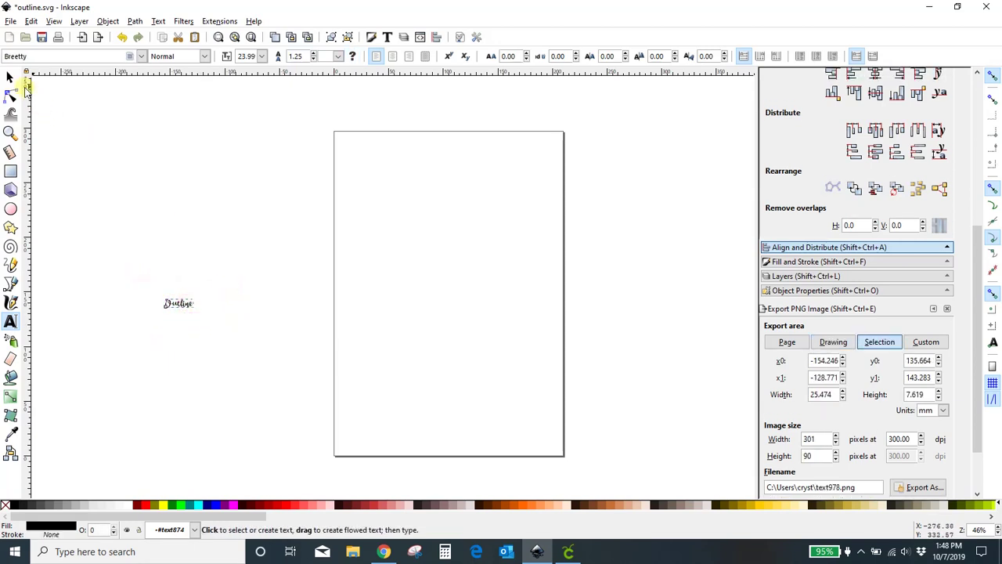
click(10, 76)
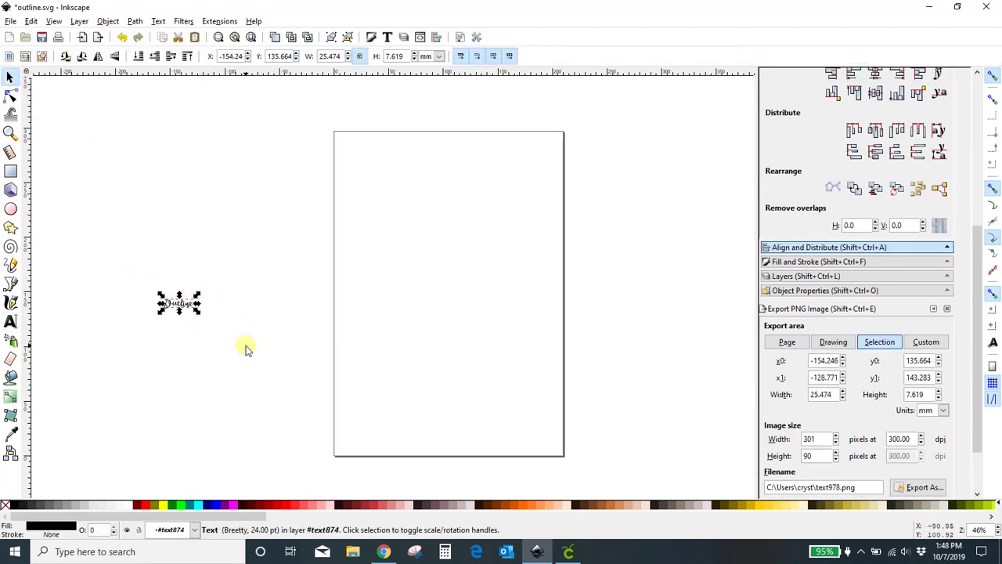
click(361, 57)
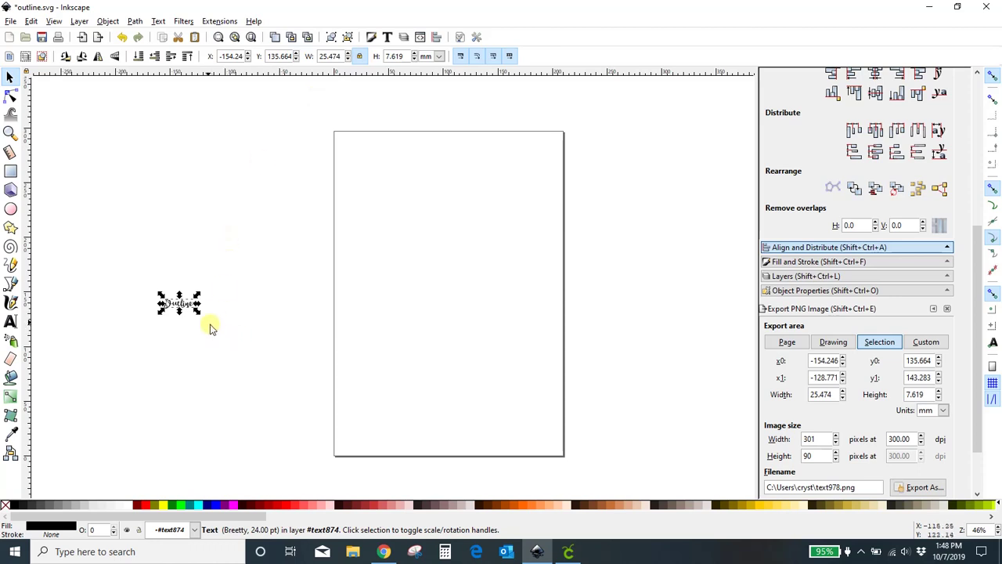
Scale the Outline text to 266.304 × 79.649 mm and place it across the page's middle
drag(198, 311, 461, 430)
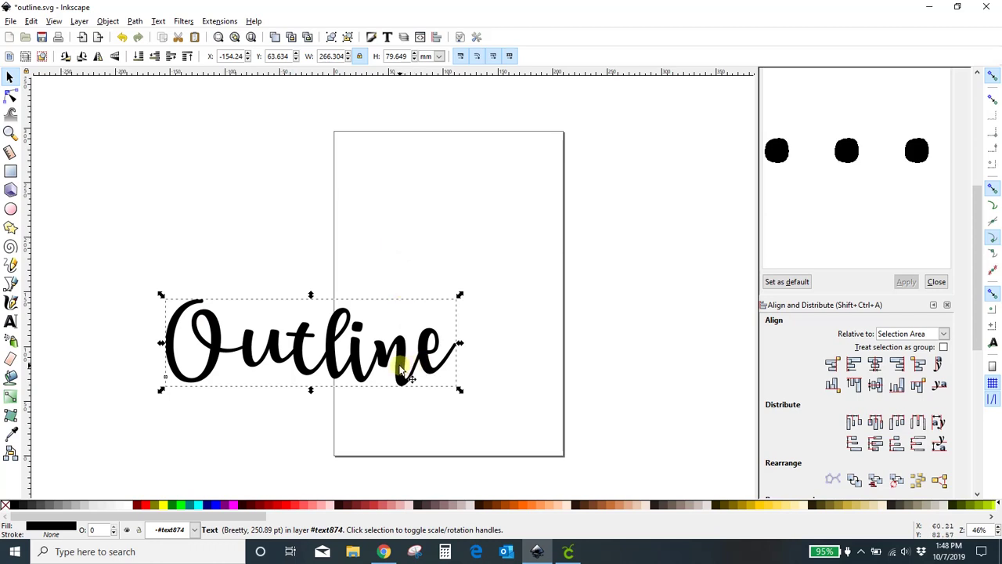
drag(398, 365, 570, 330)
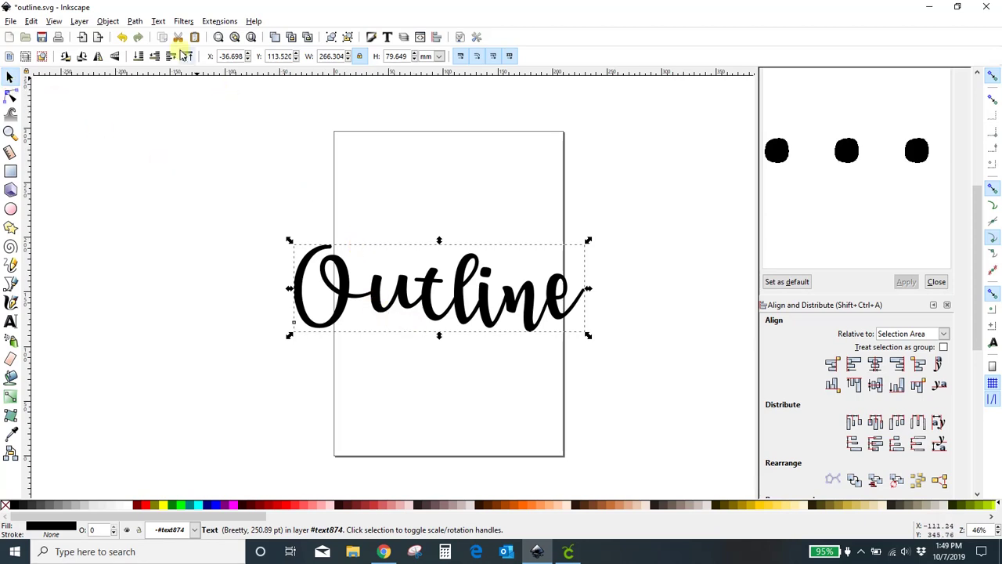
Convert the Outline text into paths and deselect the word
click(136, 21)
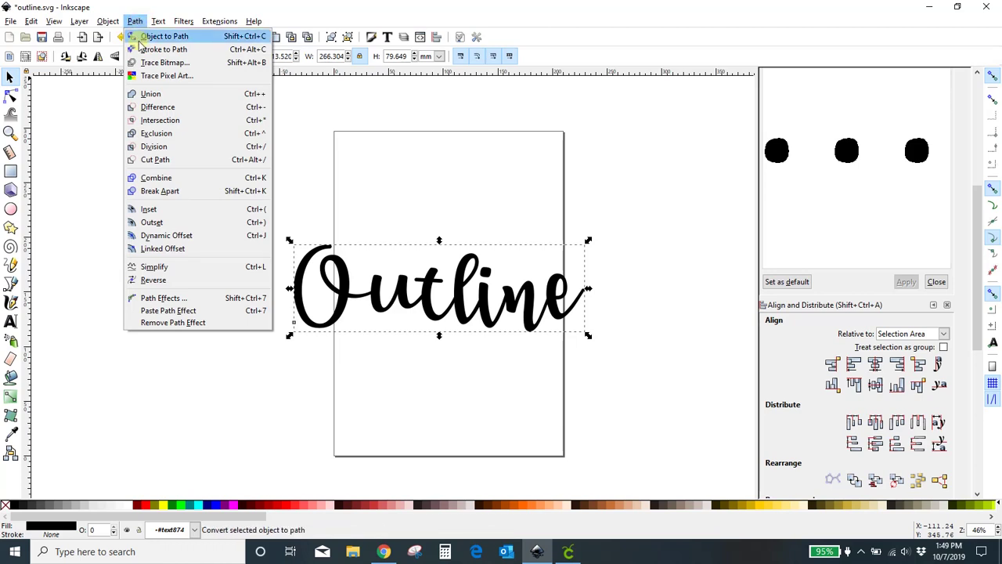
click(138, 41)
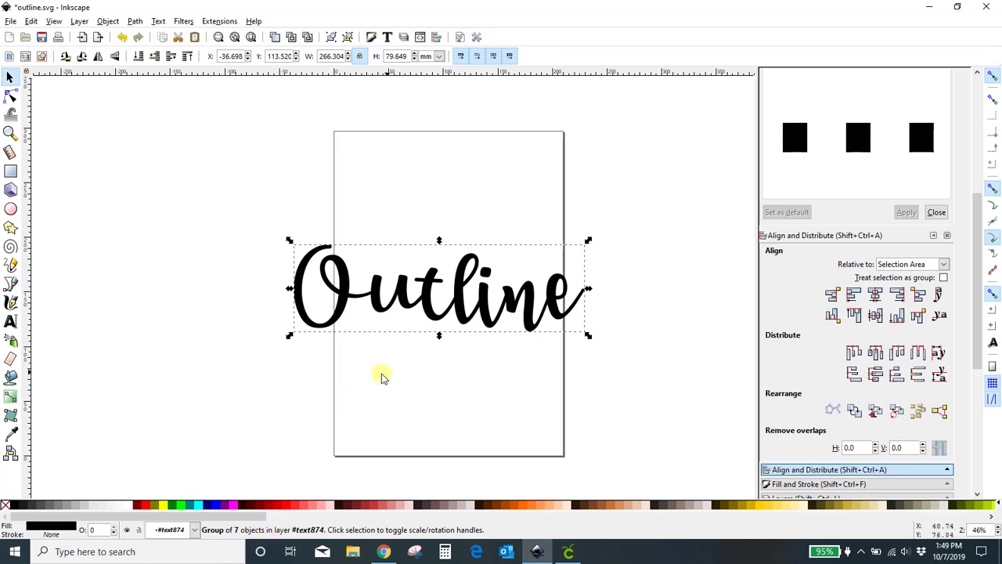
click(119, 349)
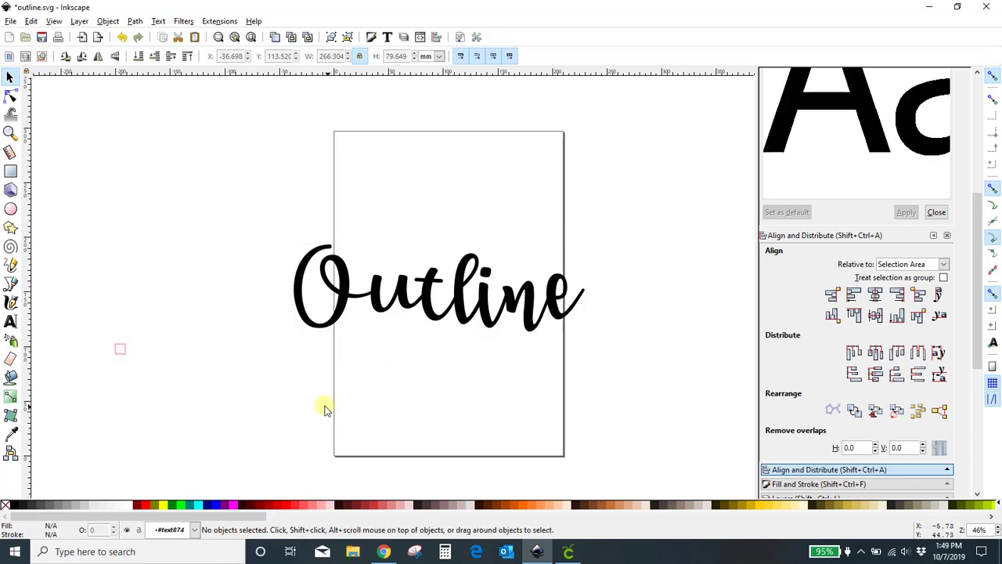
Select letters O, t and onward to e one by one to confirm they're separate paths
click(338, 294)
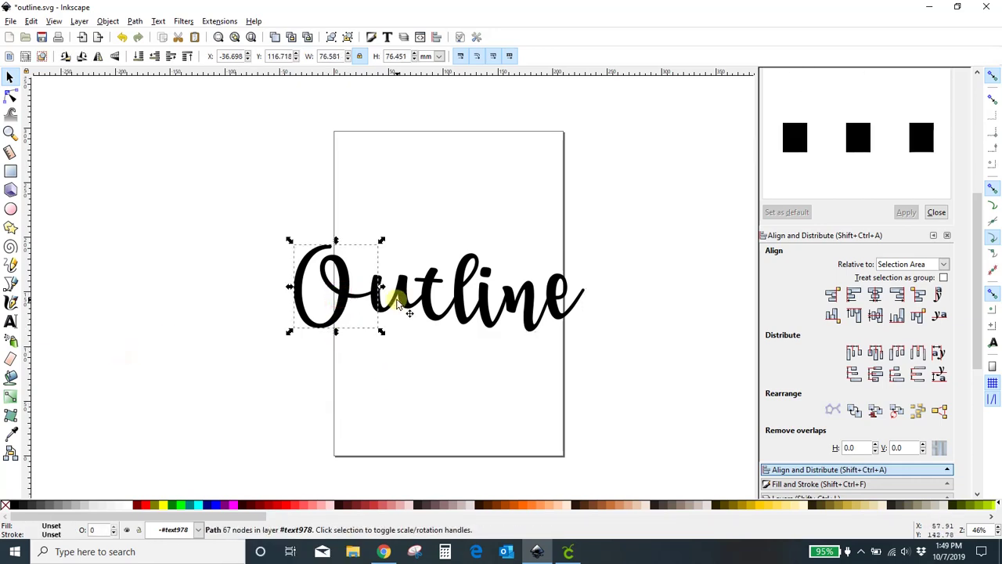
click(435, 272)
click(488, 321)
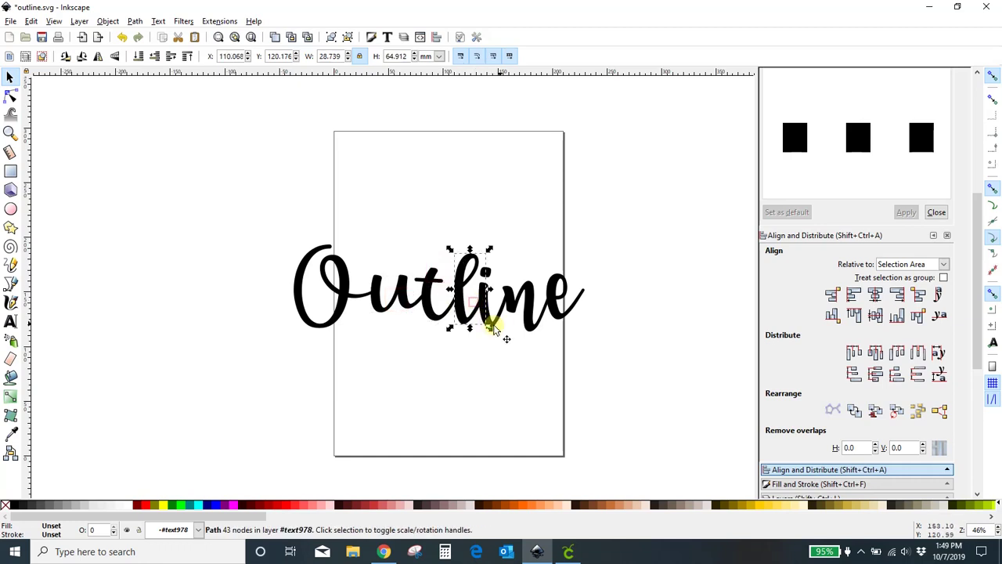
click(524, 318)
click(577, 307)
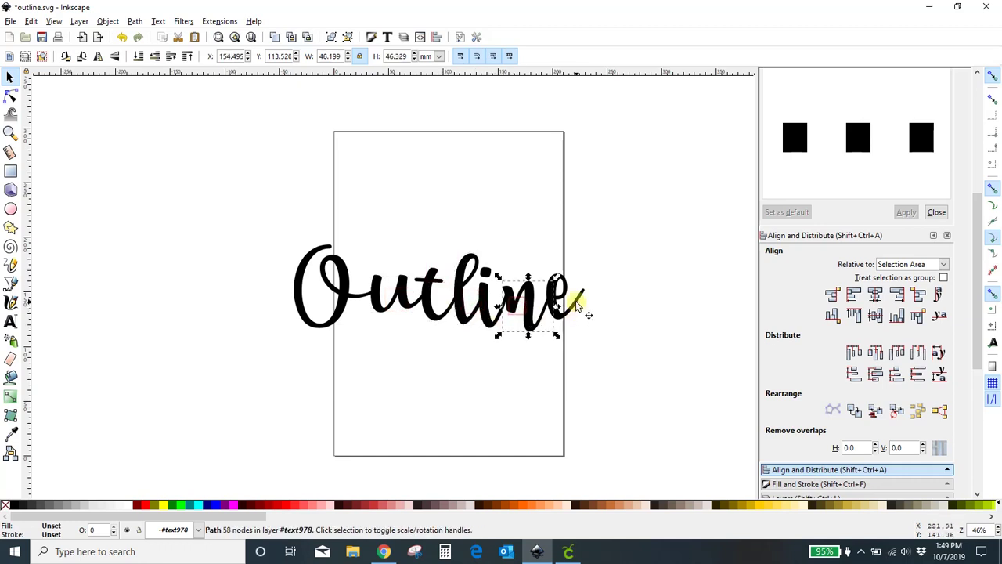
click(646, 290)
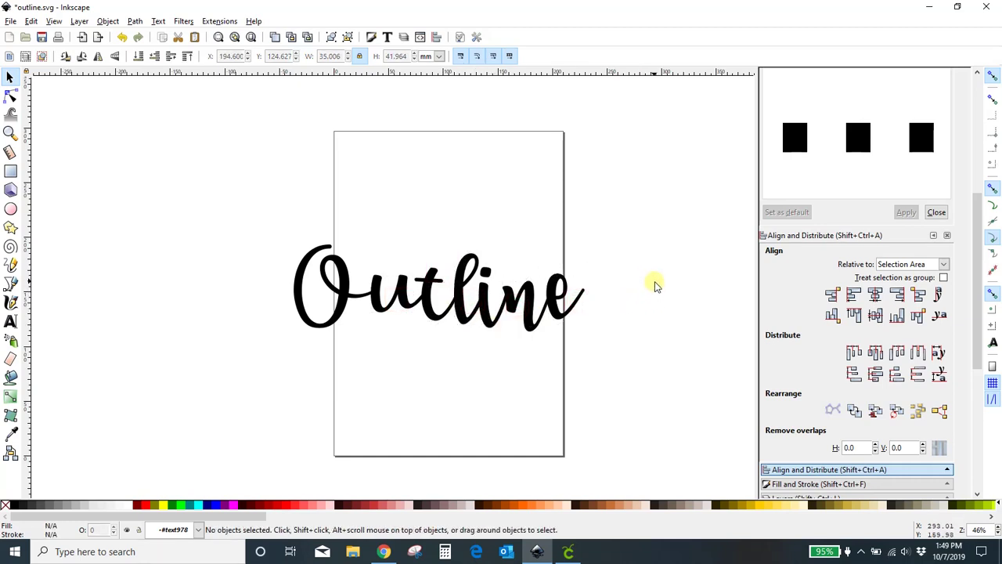
click(53, 21)
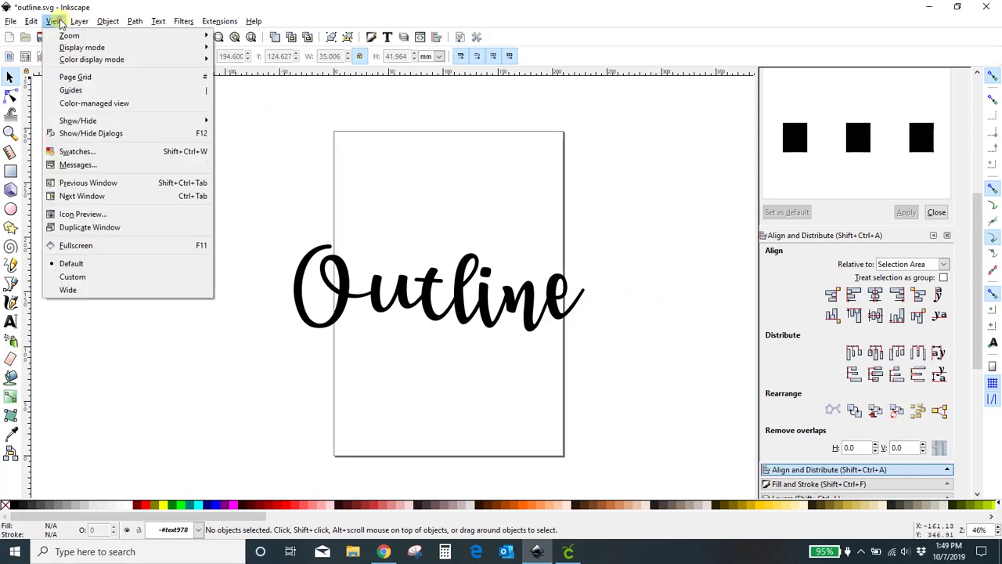
mouse_move(152, 49)
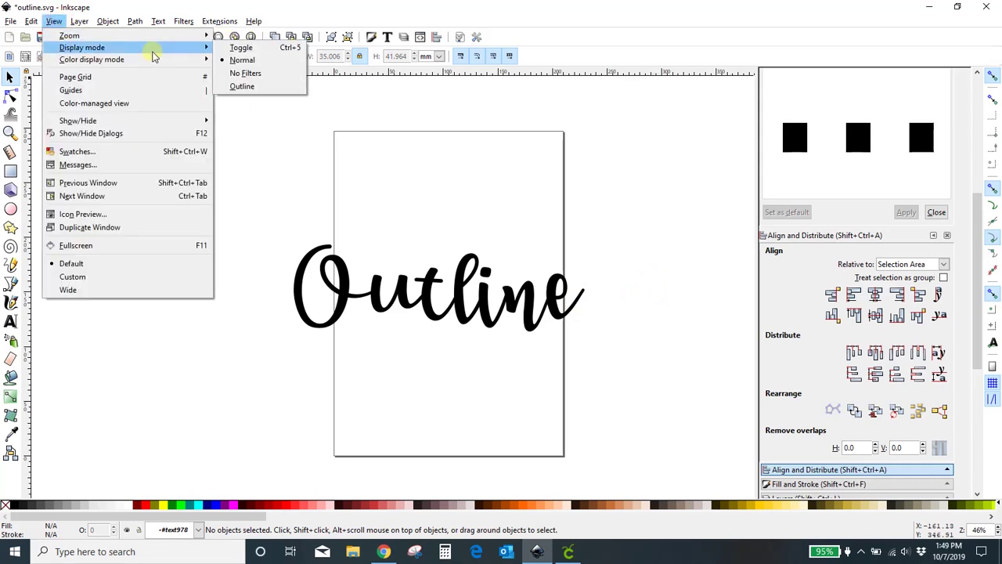
click(236, 86)
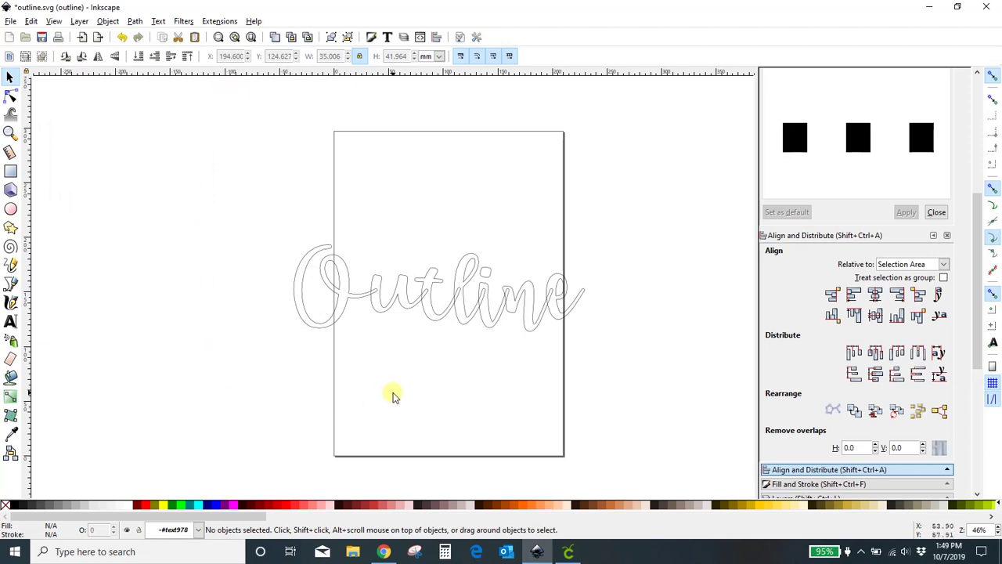
click(54, 22)
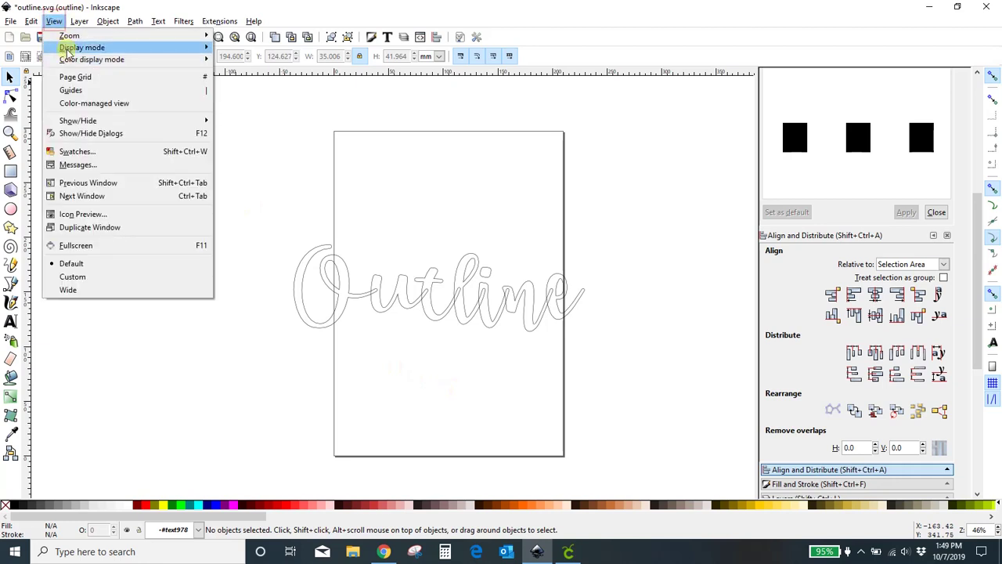
mouse_move(69, 51)
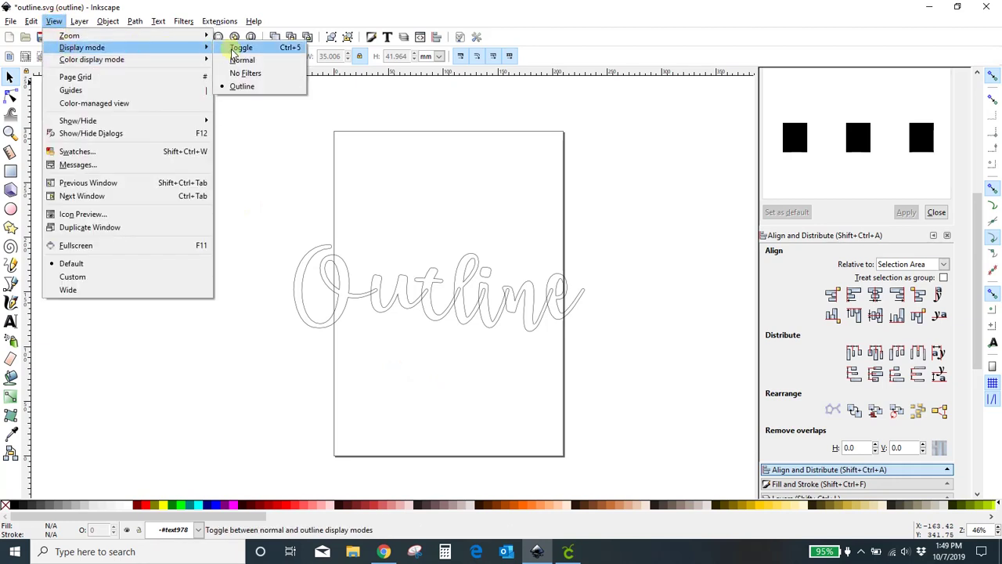
click(235, 60)
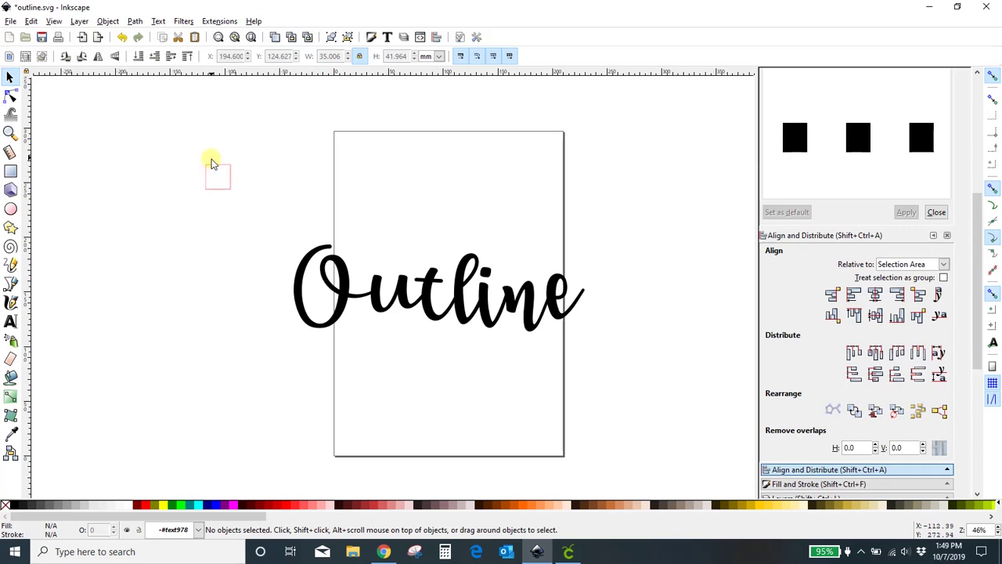
Inspect the O's nodes, then shift-select the letters u, t, l, i, n and e
double_click(296, 292)
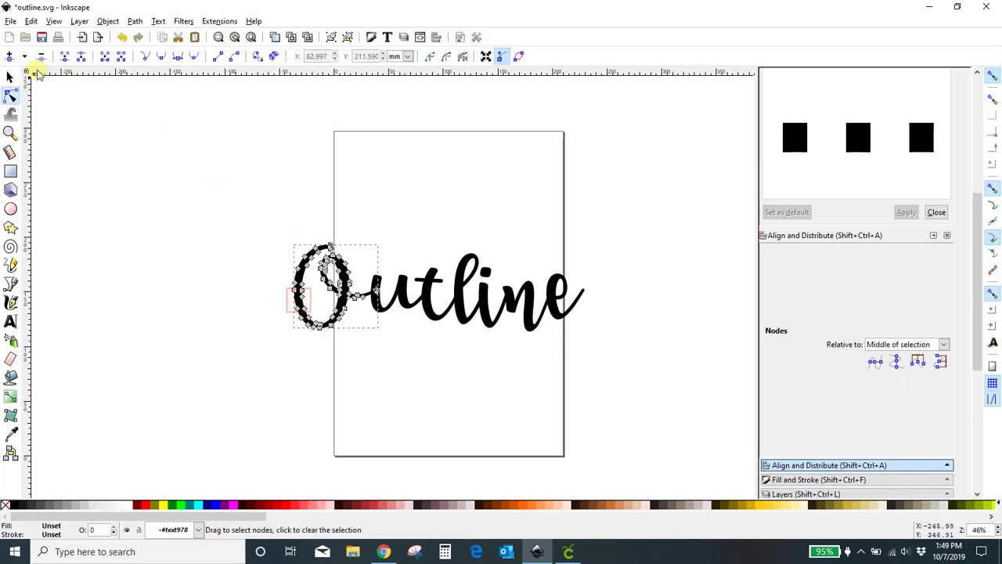
click(10, 76)
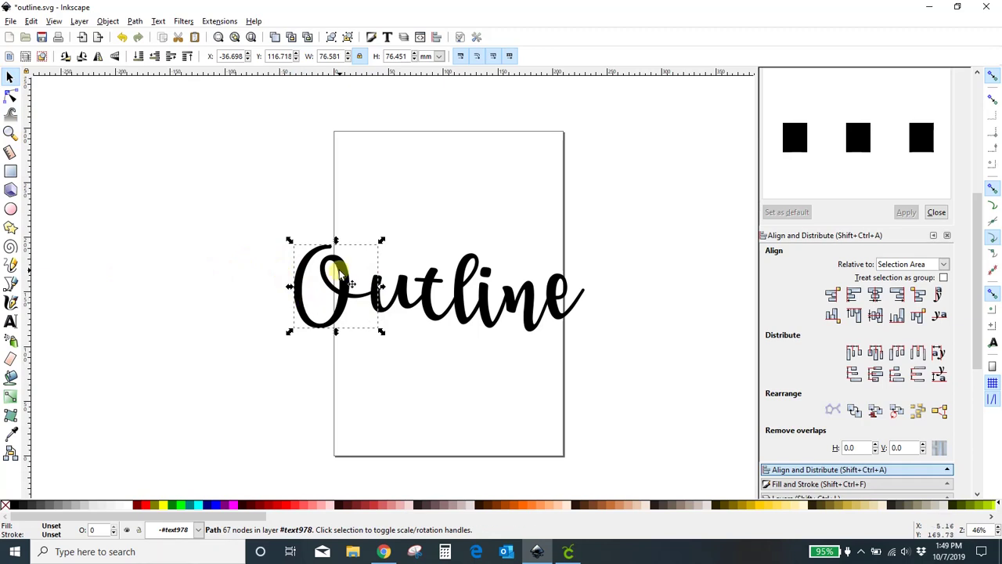
shift+click(399, 288)
shift+click(430, 270)
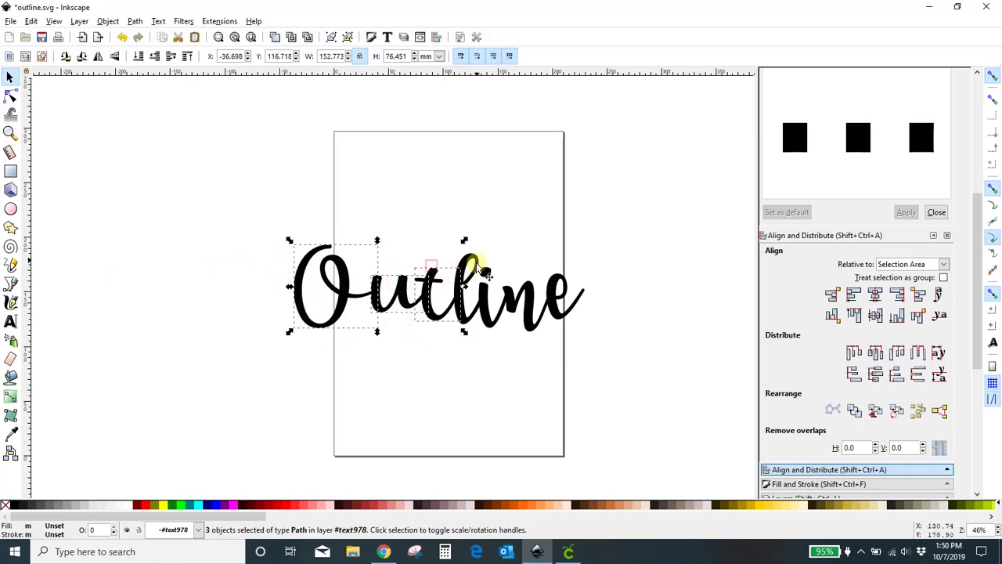
shift+click(468, 259)
shift+click(488, 272)
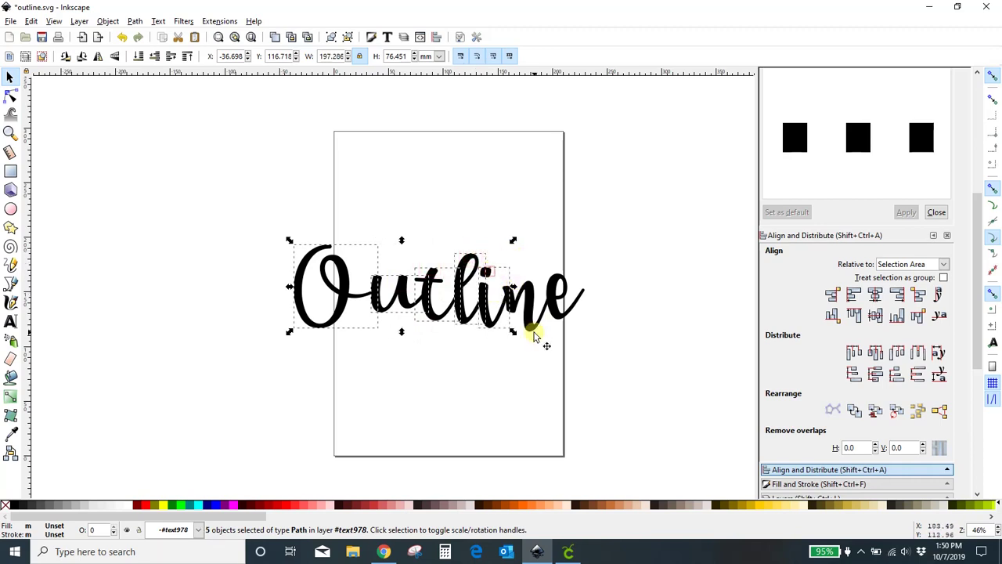
shift+click(530, 326)
shift+click(577, 306)
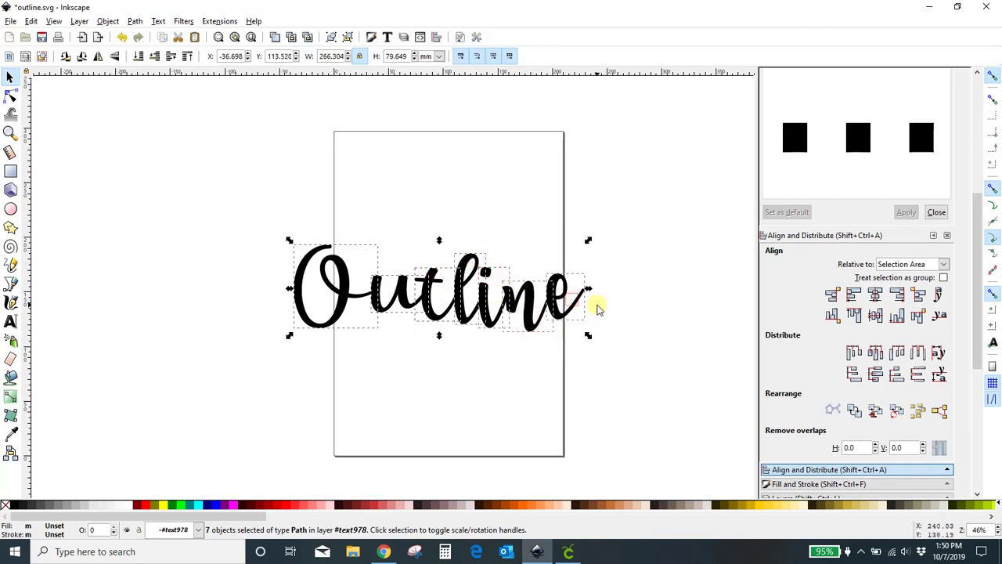
Rubber-band select all seven letters of Outline at once
click(598, 306)
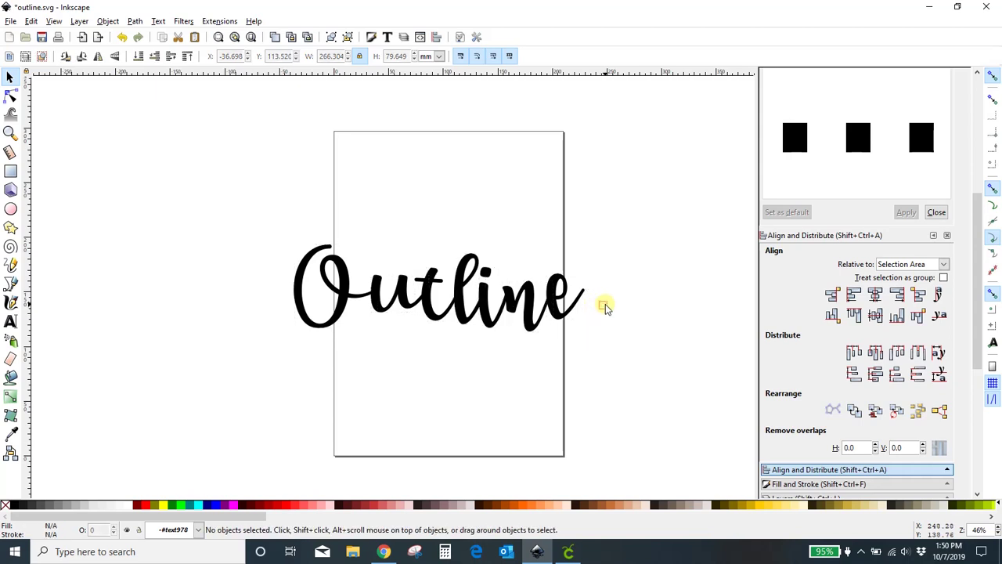
drag(240, 208, 645, 375)
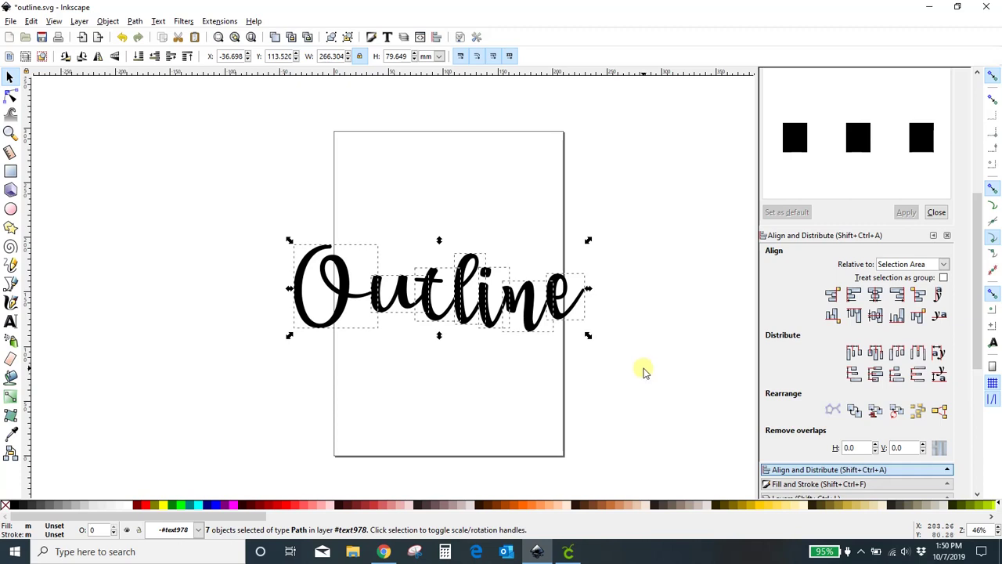
click(135, 22)
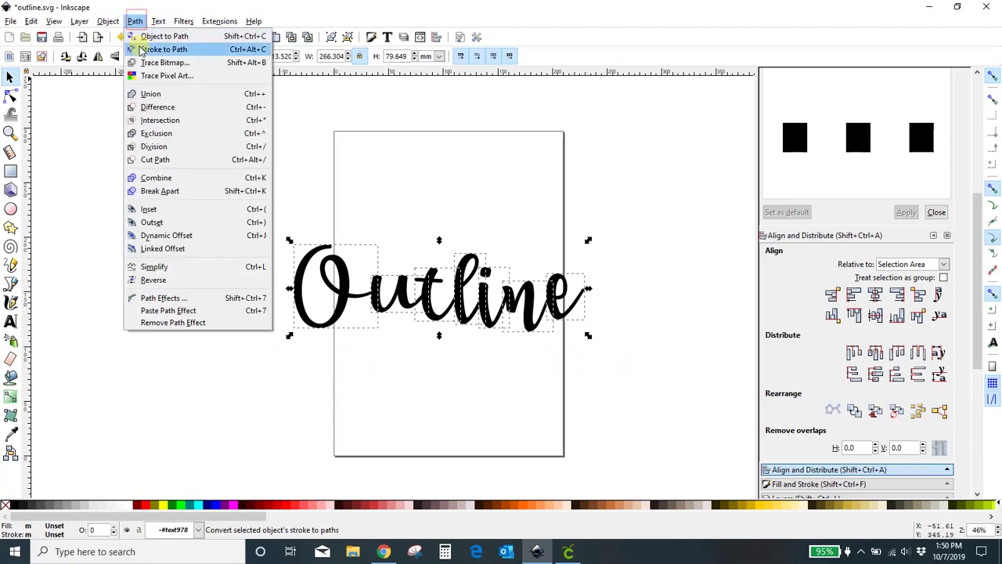
Union the seven letters into one path and check it in Outline display mode
click(140, 94)
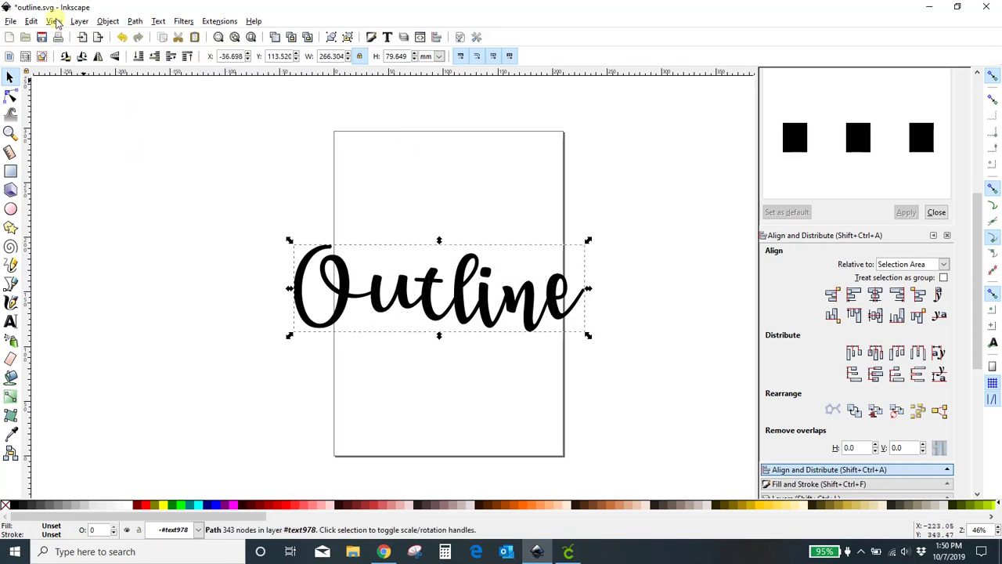
click(53, 21)
mouse_move(125, 47)
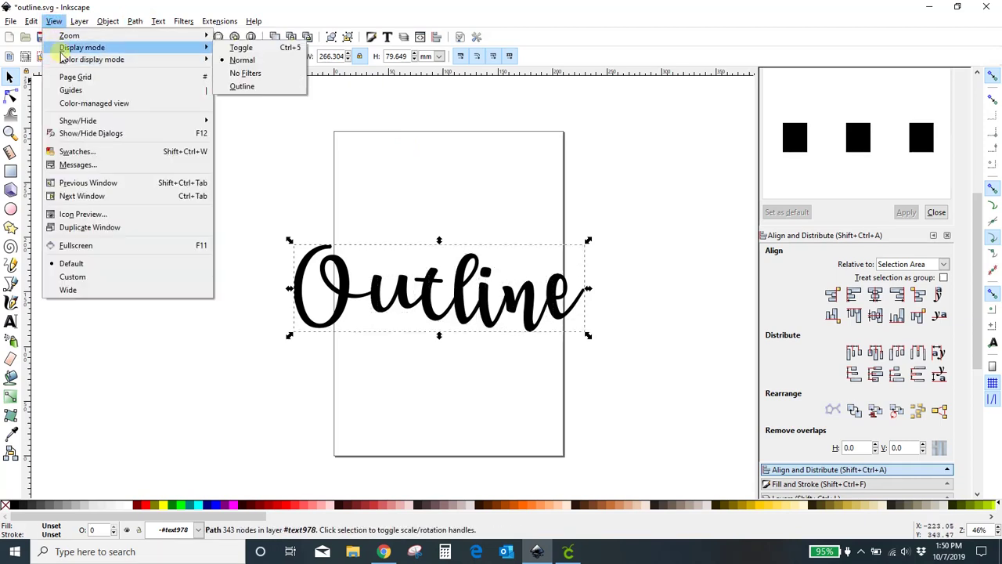
click(254, 85)
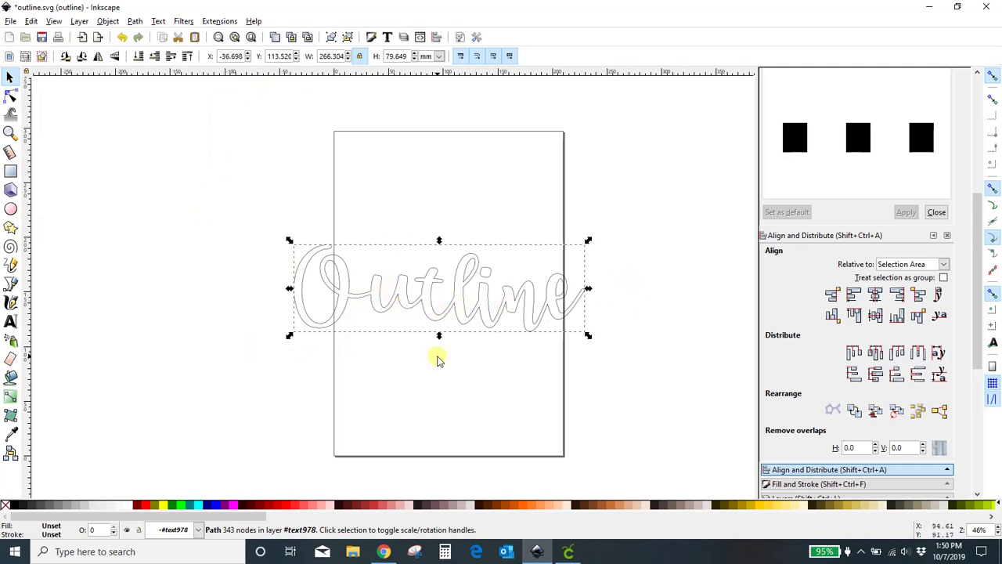
Switch back to Normal display mode and clear the selection
click(53, 21)
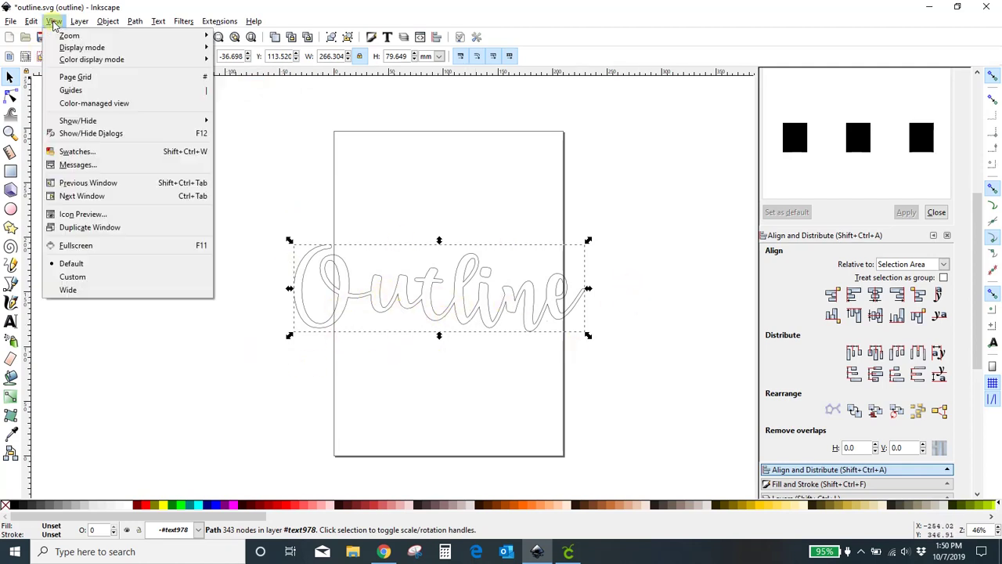
mouse_move(90, 48)
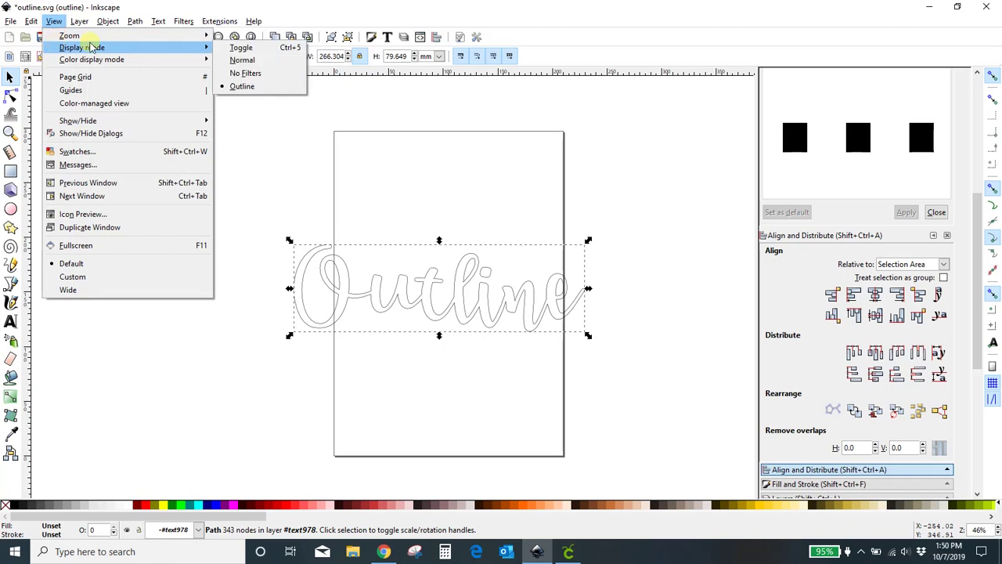
click(242, 60)
click(221, 391)
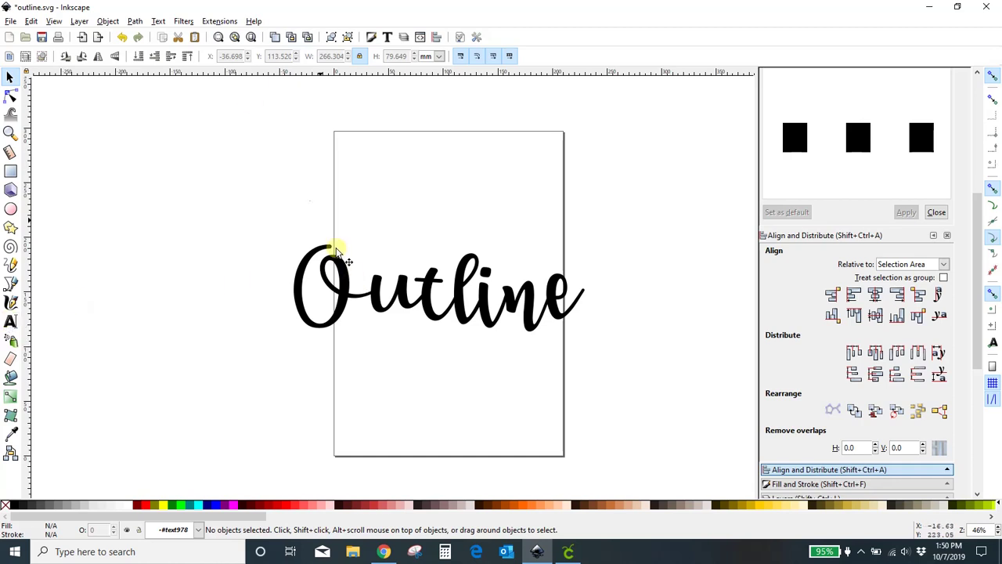
Select the Outline lettering and union it into a single path
click(137, 22)
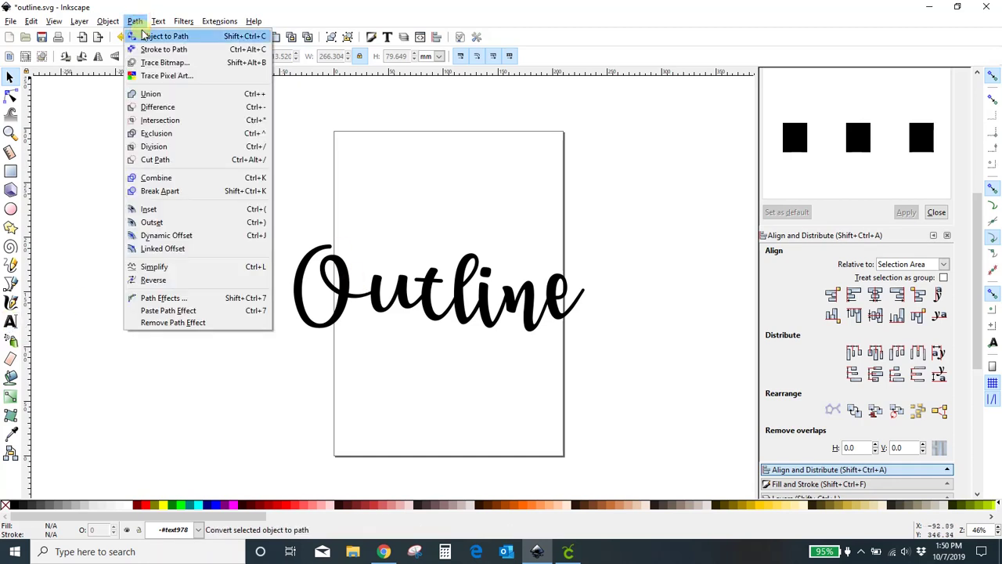
click(76, 321)
drag(181, 174, 593, 408)
click(135, 23)
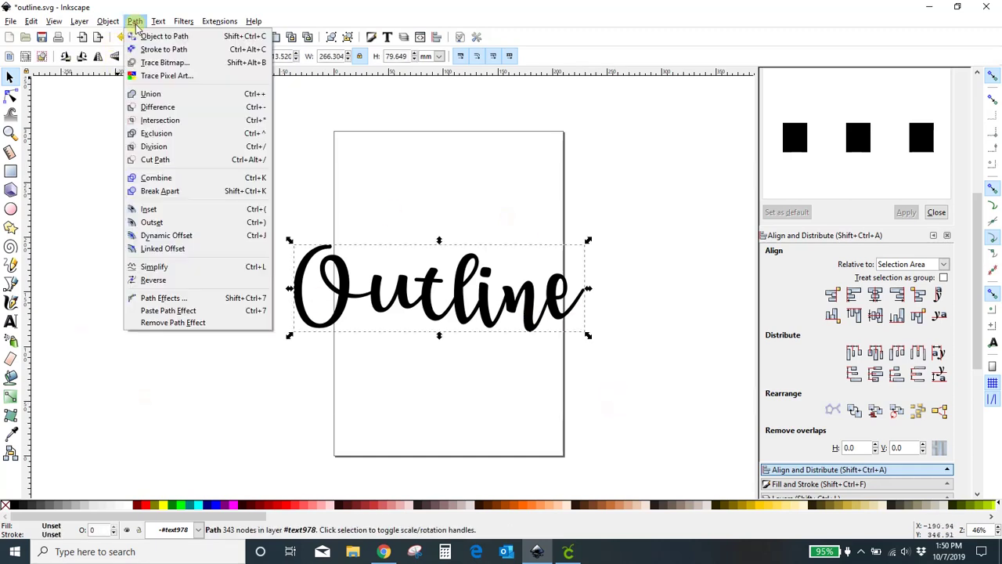
click(145, 95)
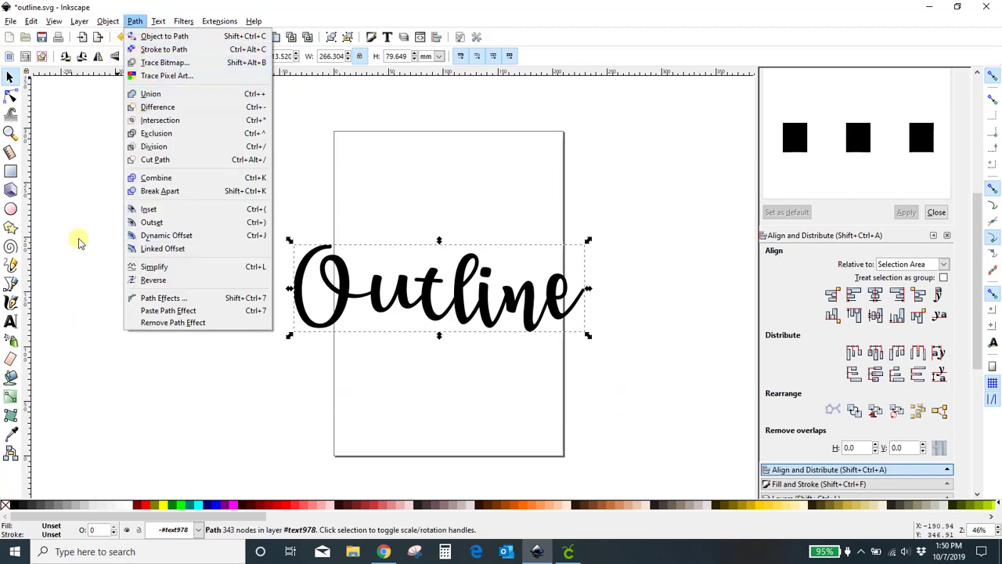
Nudge the Outline path into position and add a Linked Offset to it
mouse_move(429, 317)
mouse_down()
mouse_move(388, 325)
mouse_move(417, 312)
mouse_up()
drag(548, 306, 560, 308)
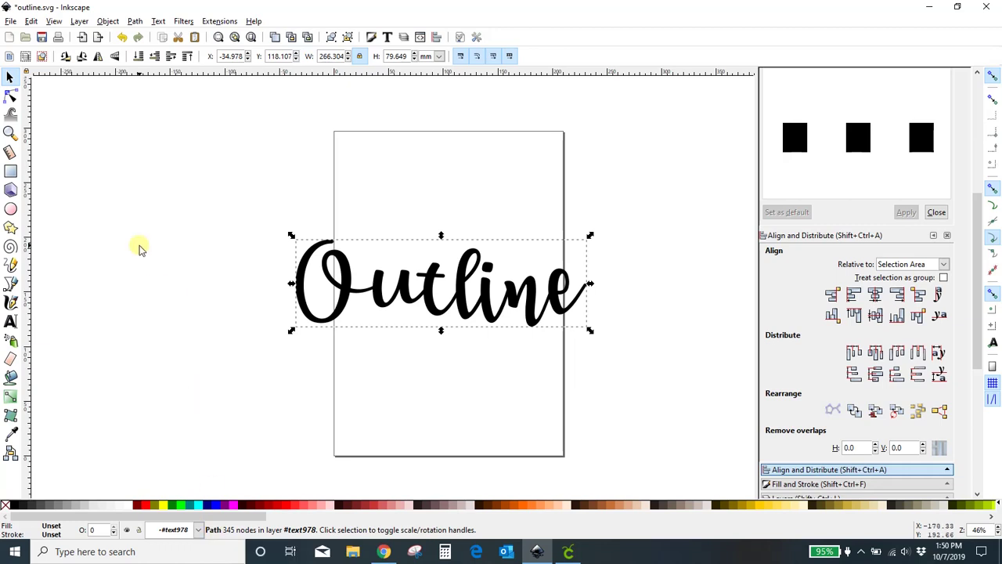
click(135, 22)
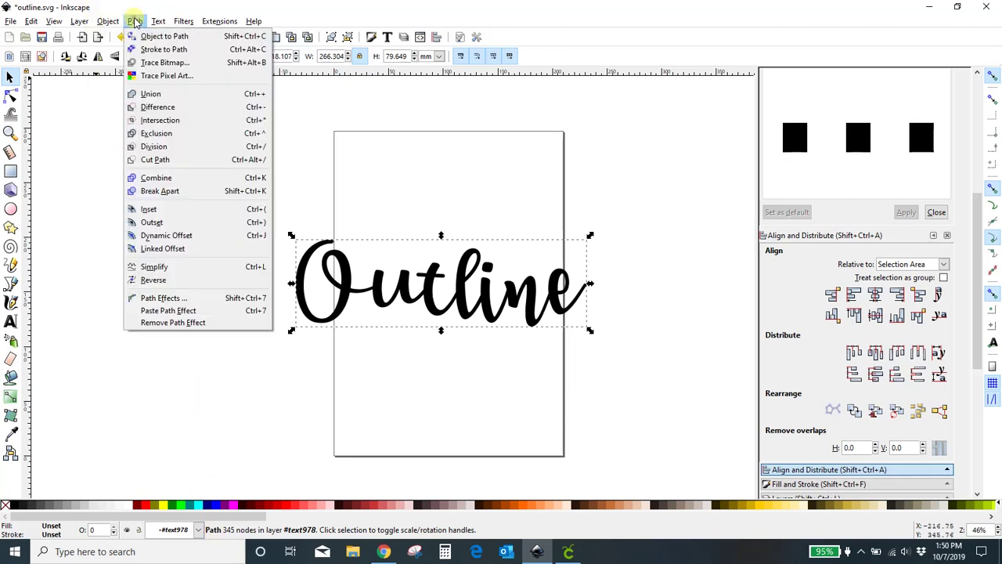
click(161, 249)
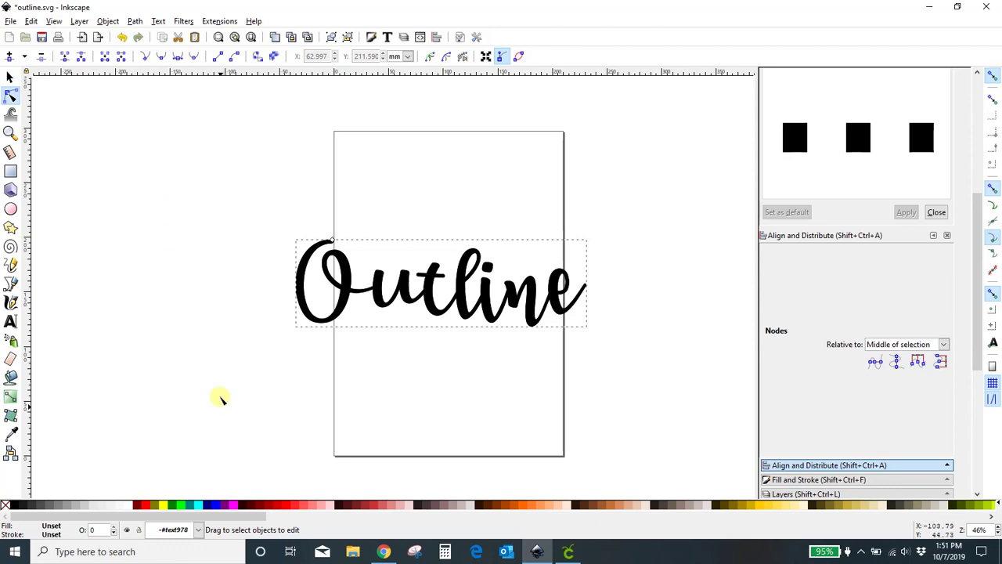
Fill the linked offset red, drag its handle outward to widen it, then undo
click(146, 505)
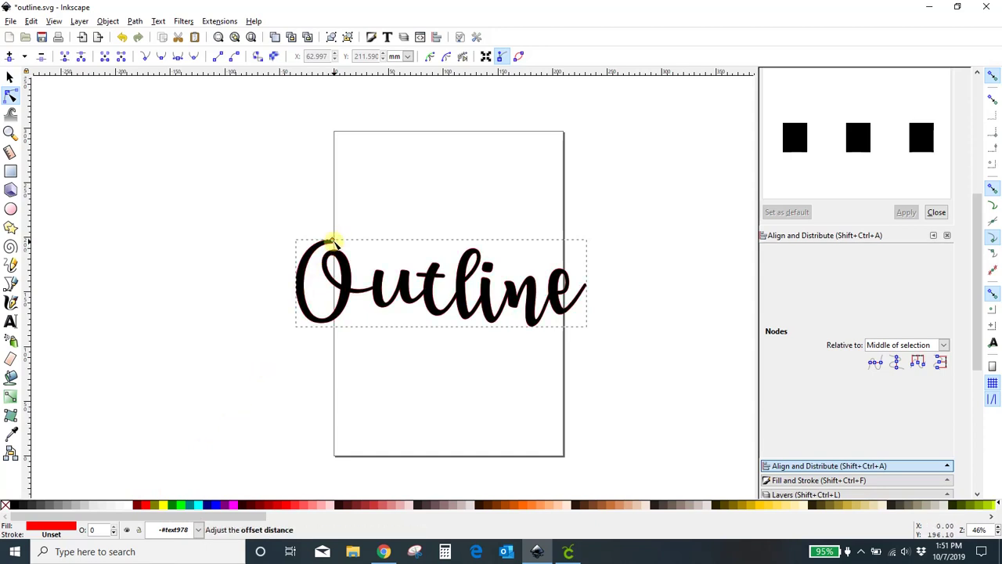
drag(334, 240, 343, 246)
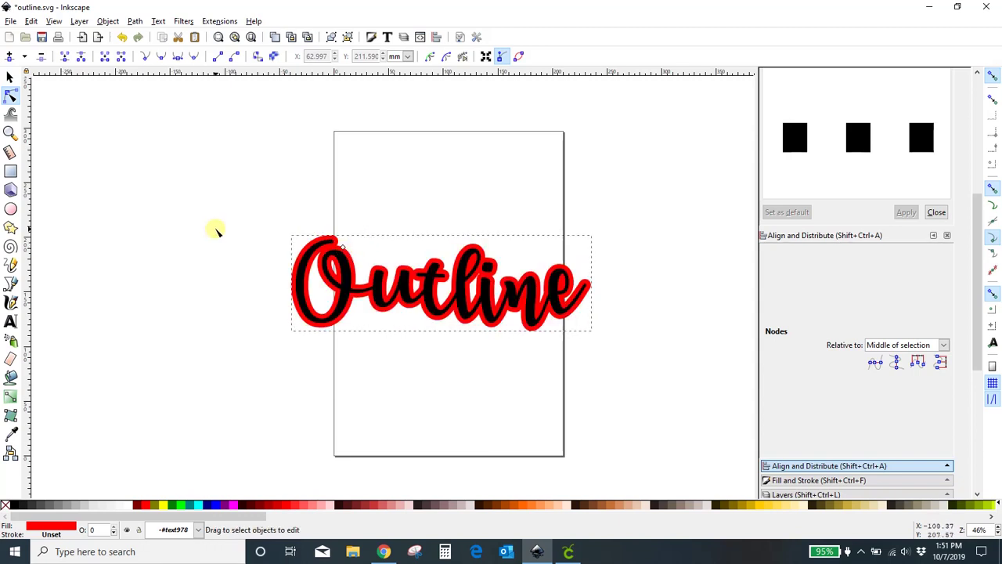
click(31, 21)
Undo the offset enlargement, the red fill and the linked offset creation
click(38, 37)
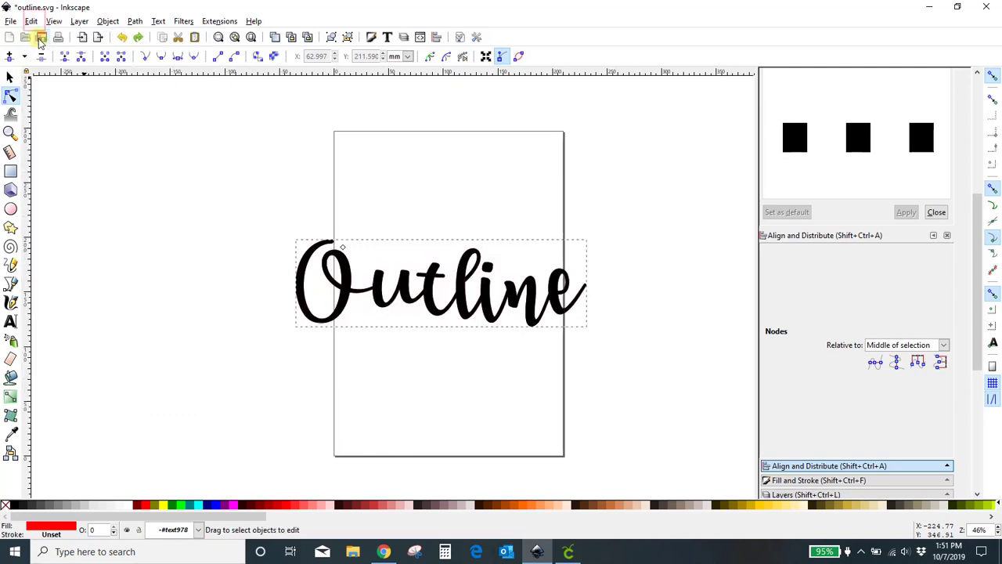
click(34, 22)
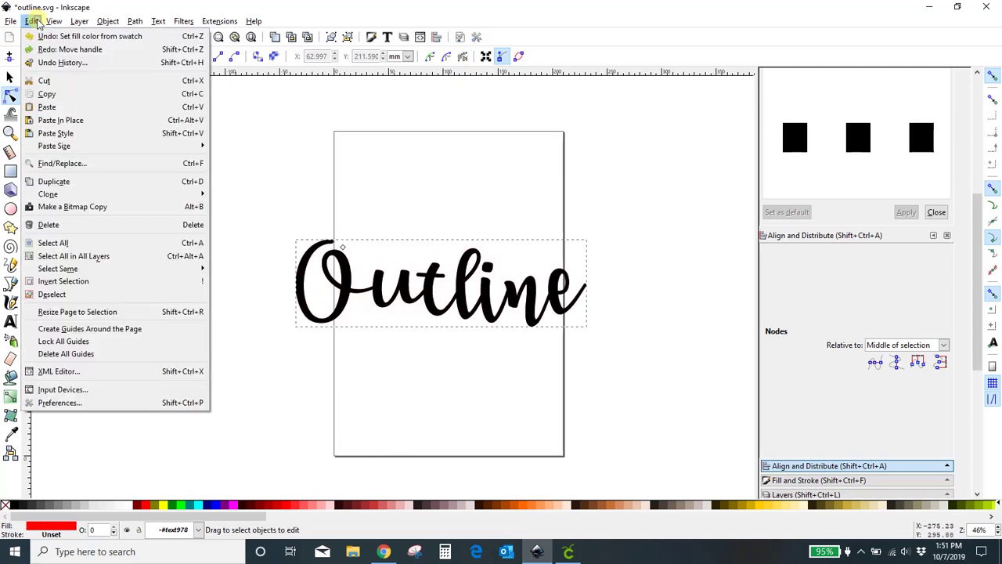
click(40, 36)
click(32, 21)
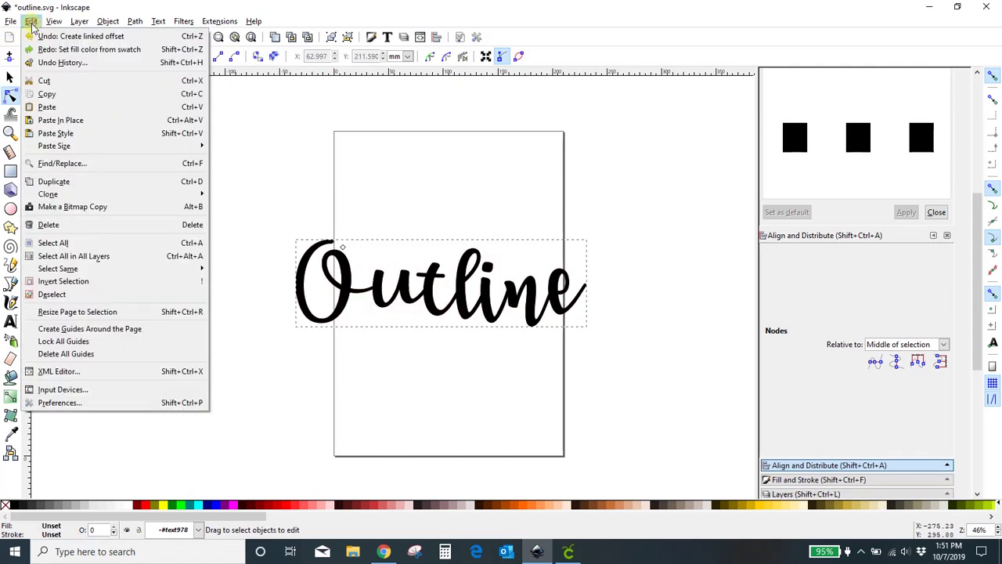
click(40, 36)
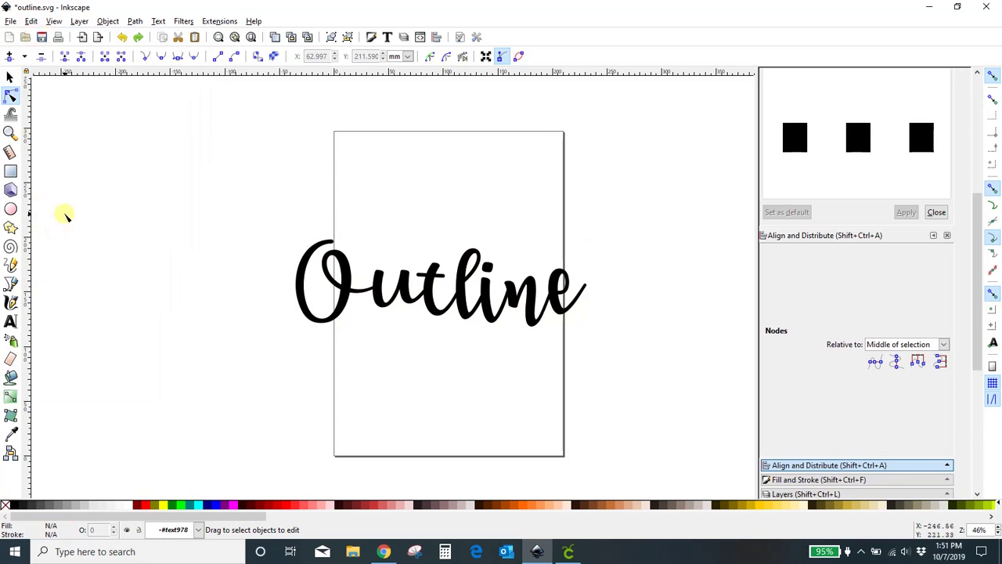
Select the Outline lettering, apply Path > Linked Offset, and fill the new offset red
click(9, 76)
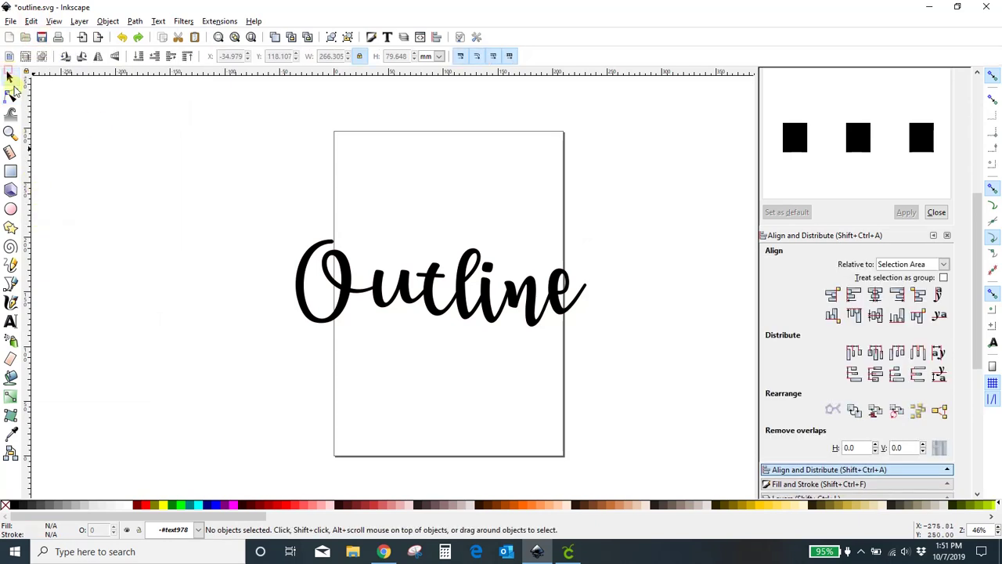
click(426, 298)
click(135, 21)
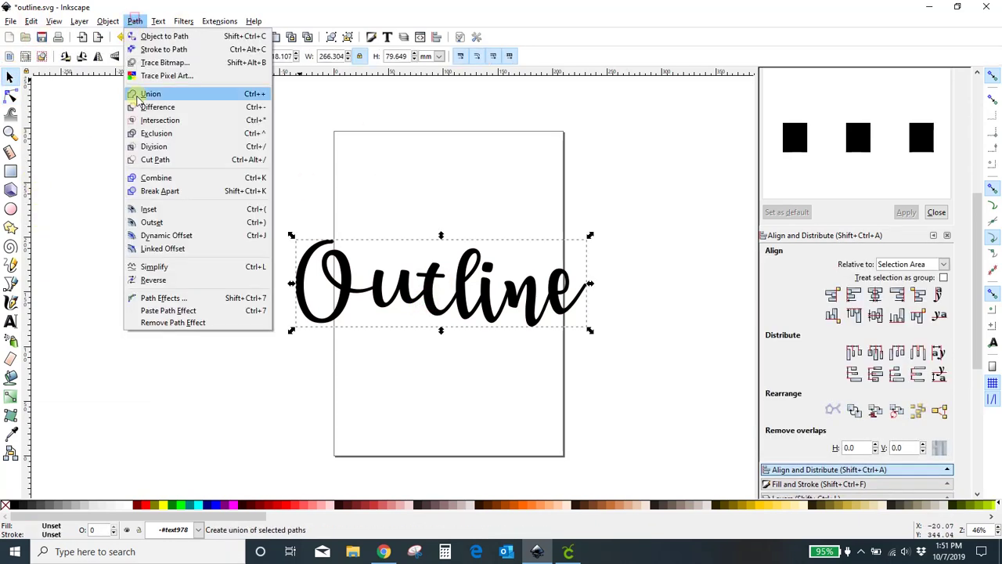
click(153, 248)
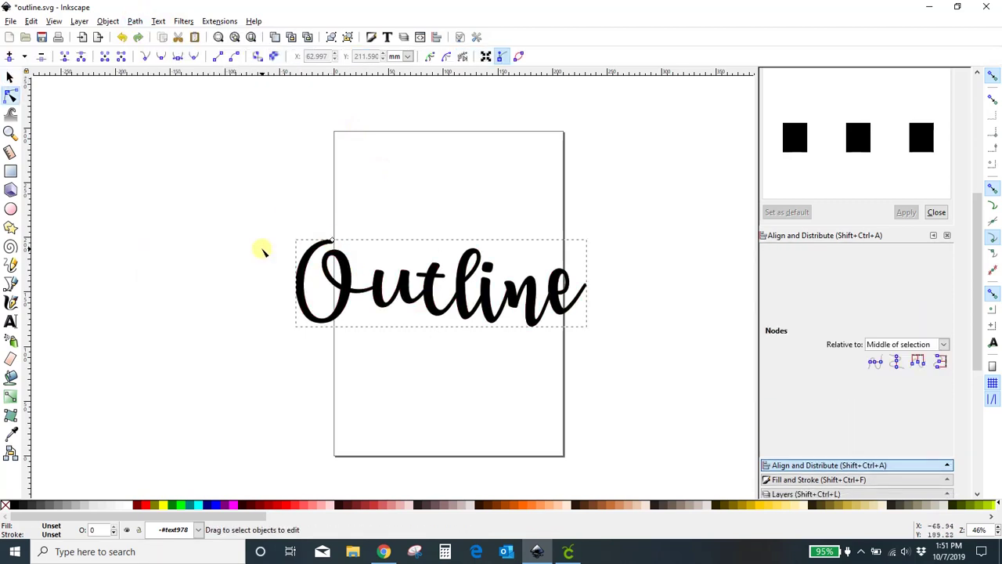
click(146, 503)
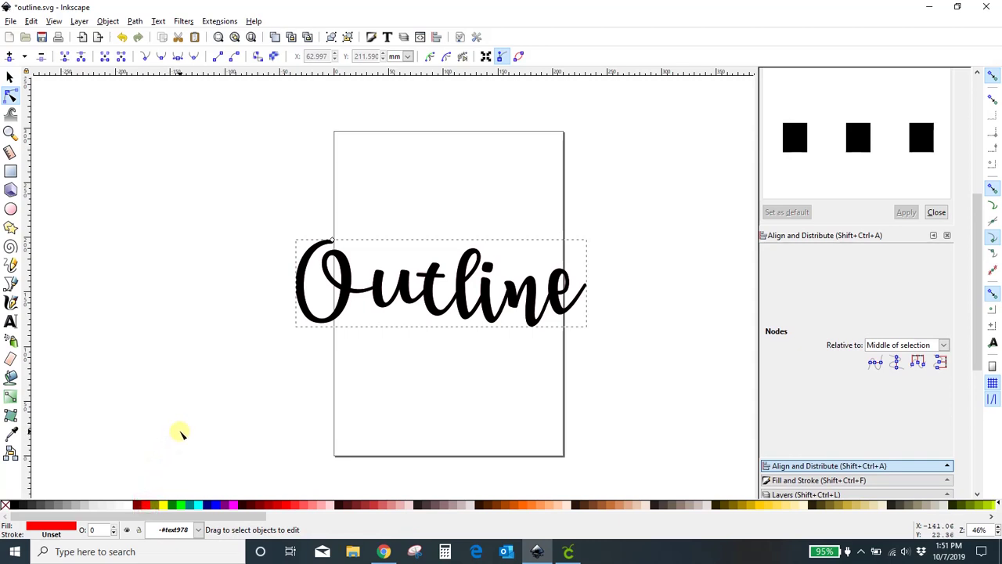
Expand the red offset repeatedly into a thick border about 278.303 × 91.647 mm
key(ctrl+shift+c)
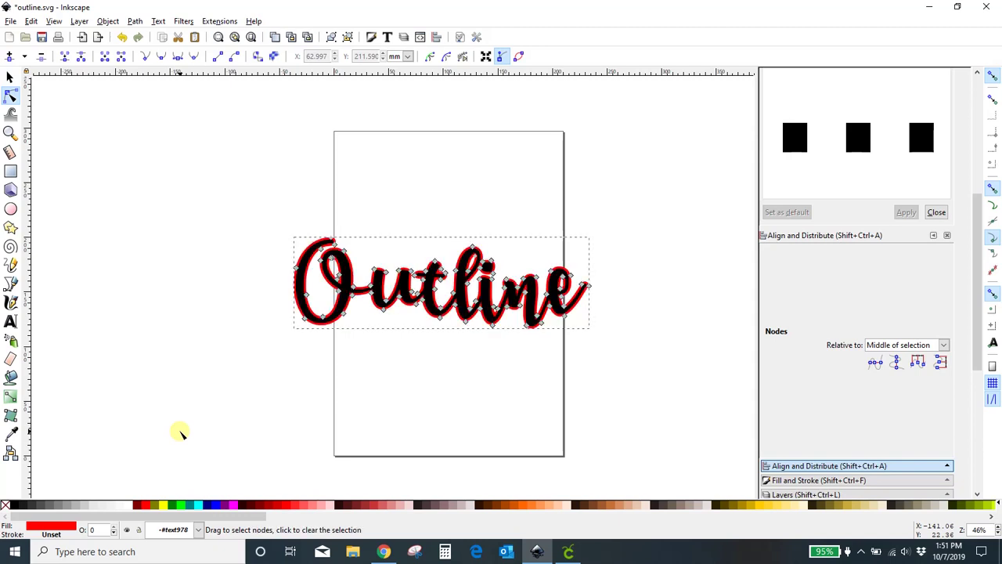
key(ctrl+parenright)
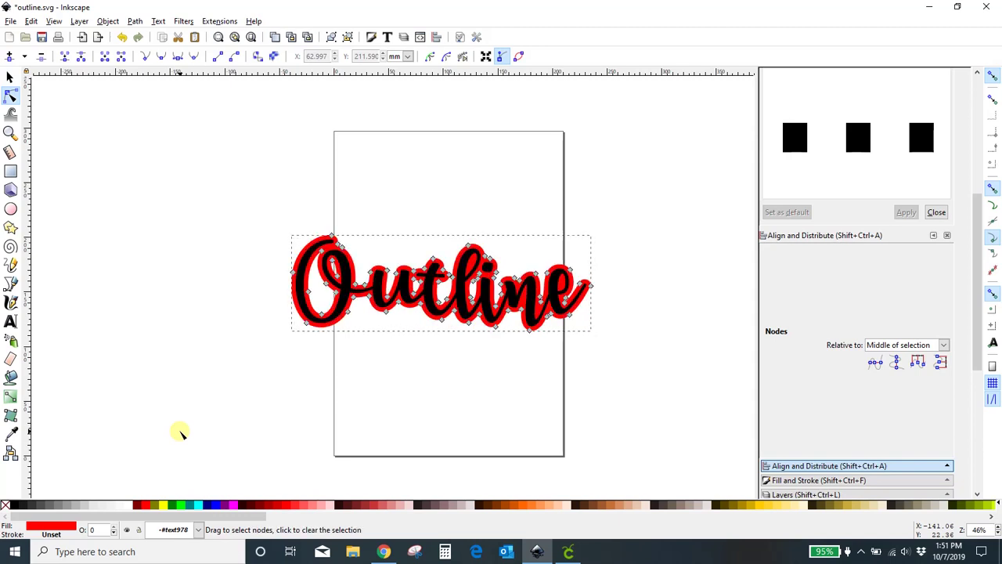
key(ctrl+parenright)
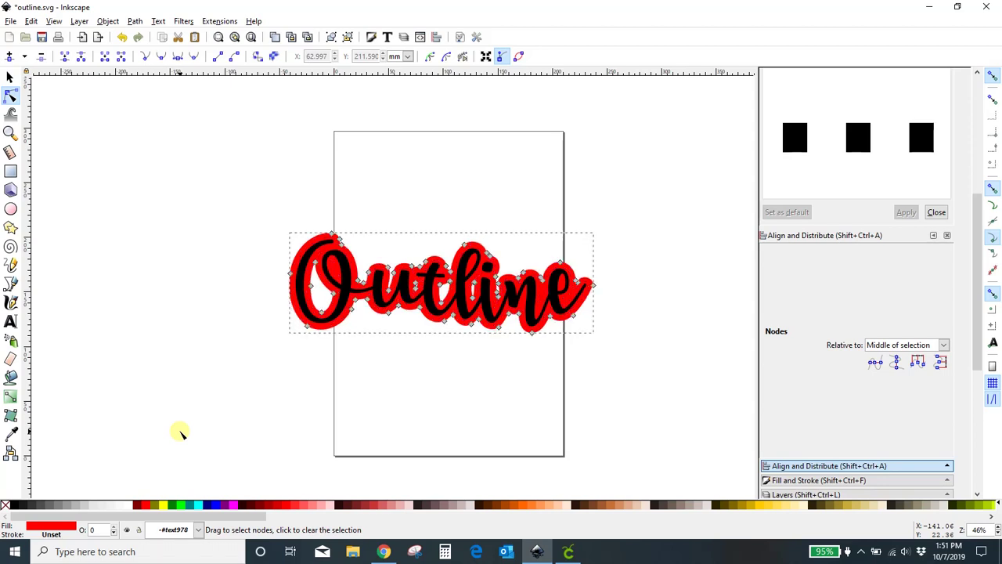
click(10, 79)
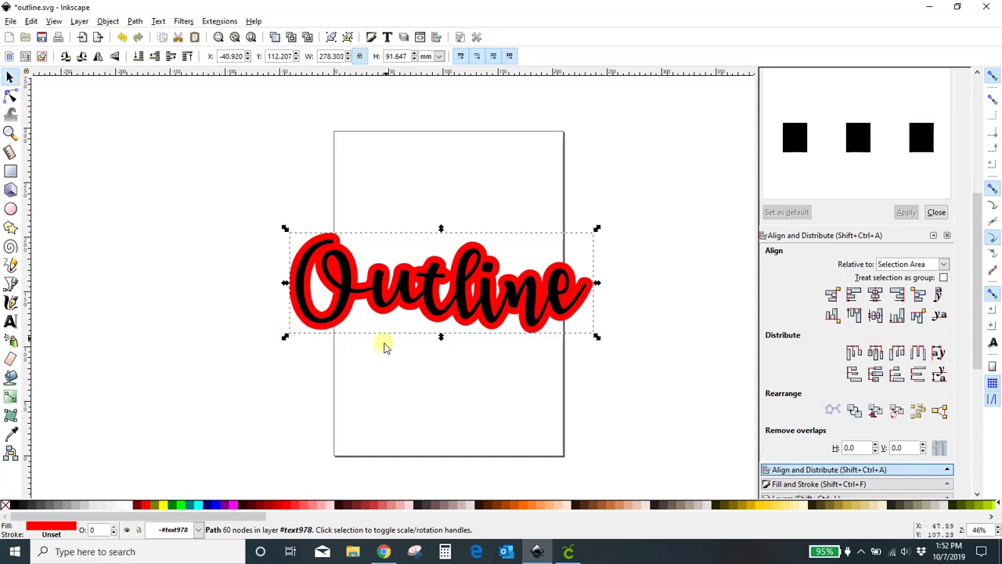
Move the black lettering down and red border up, then remove three middle border nodes
drag(381, 295, 372, 438)
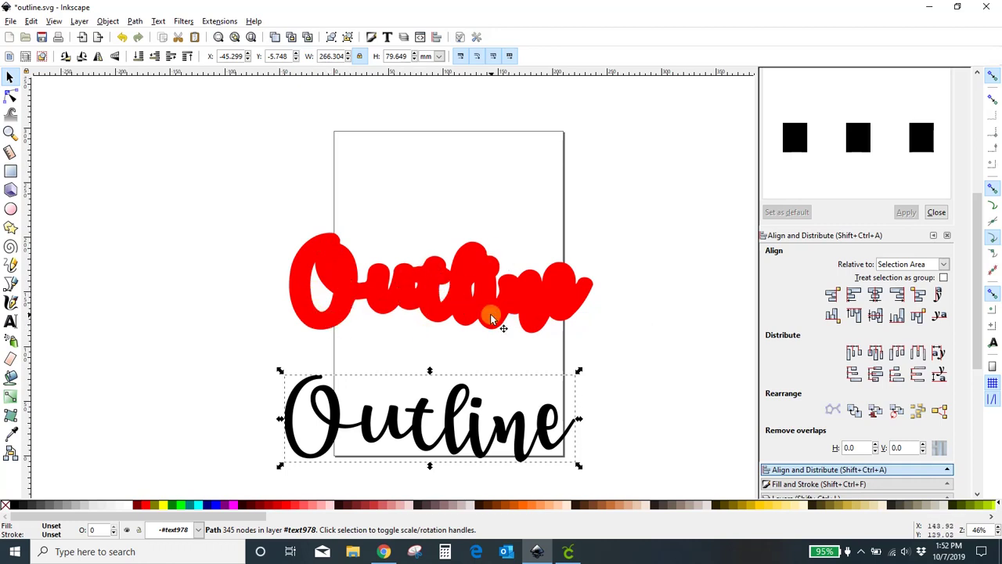
drag(489, 315, 479, 240)
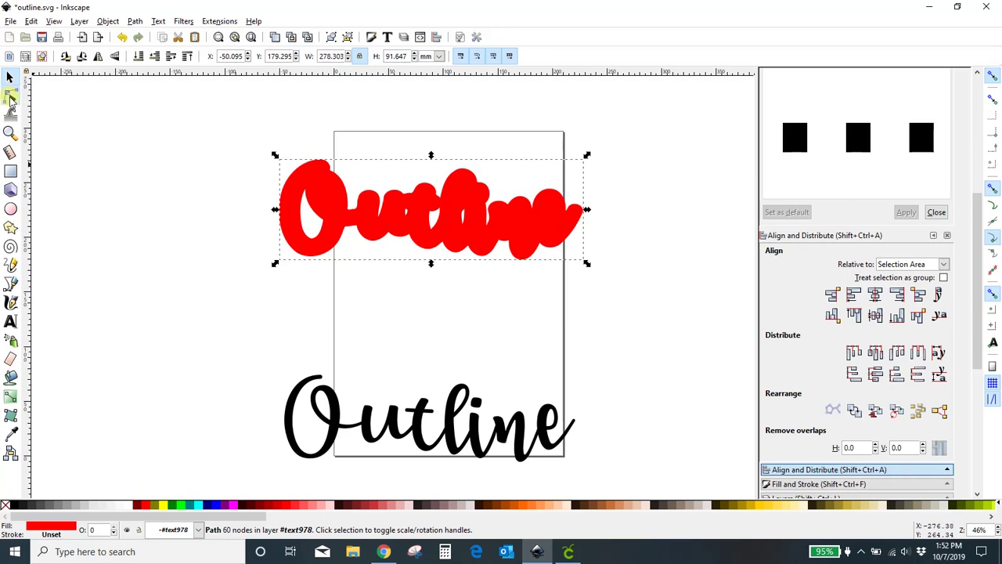
click(10, 95)
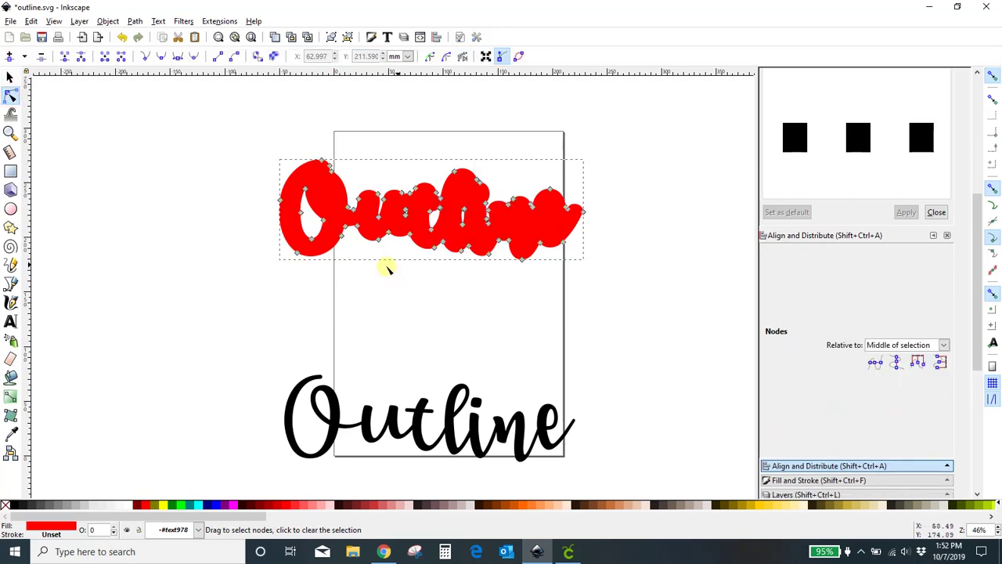
drag(447, 192, 479, 237)
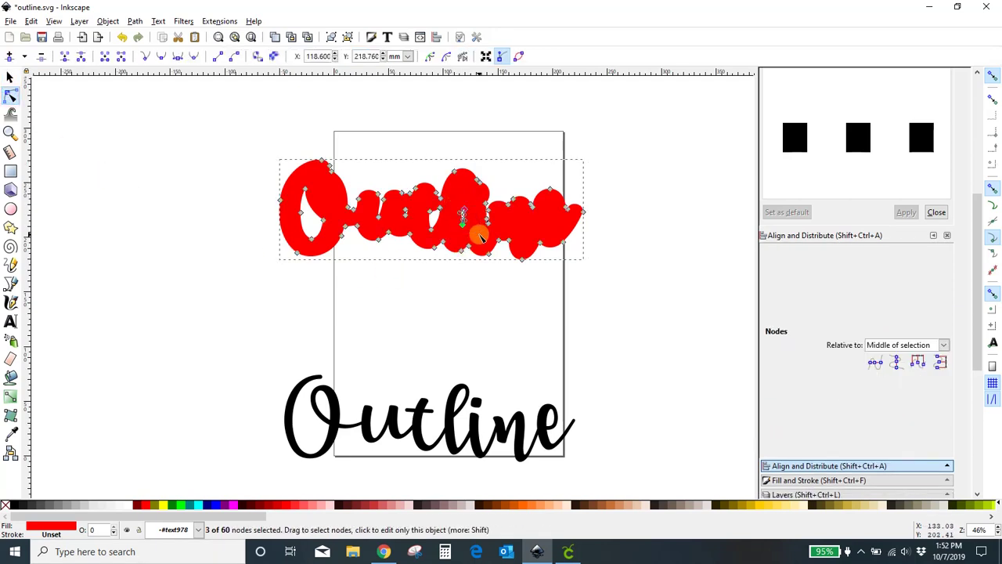
key(Escape)
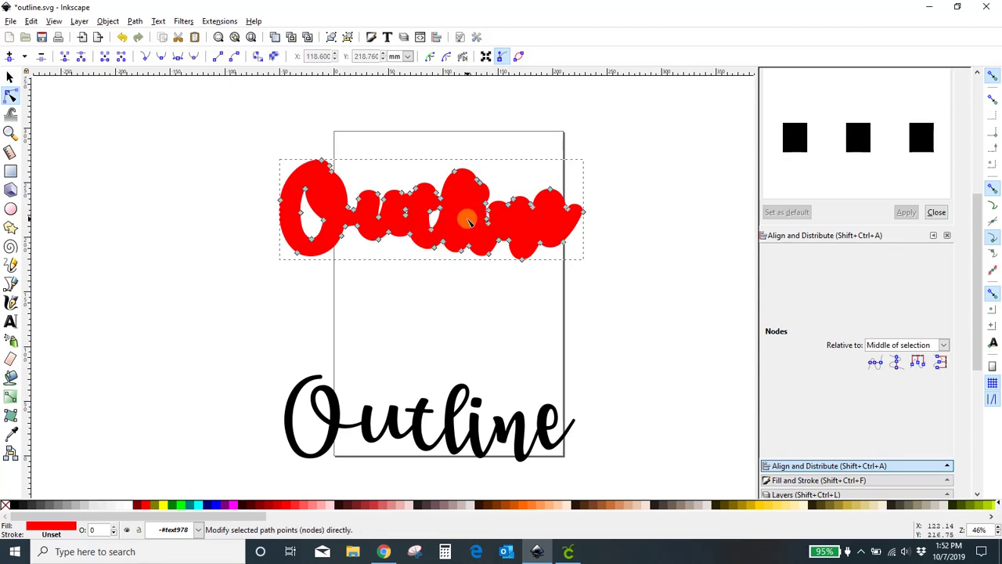
click(10, 76)
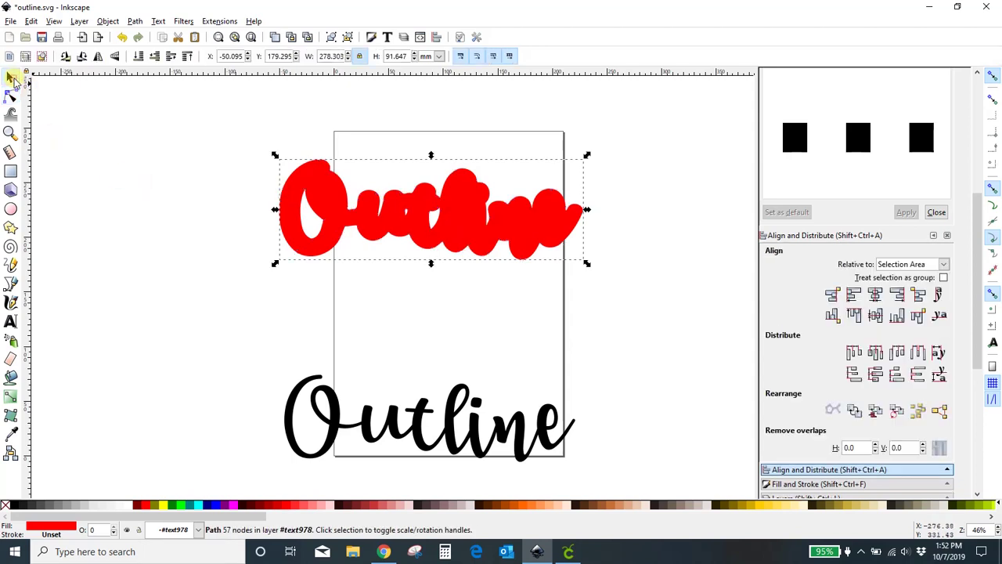
Break the red border apart and union the pieces into one solid 48-node path
click(136, 21)
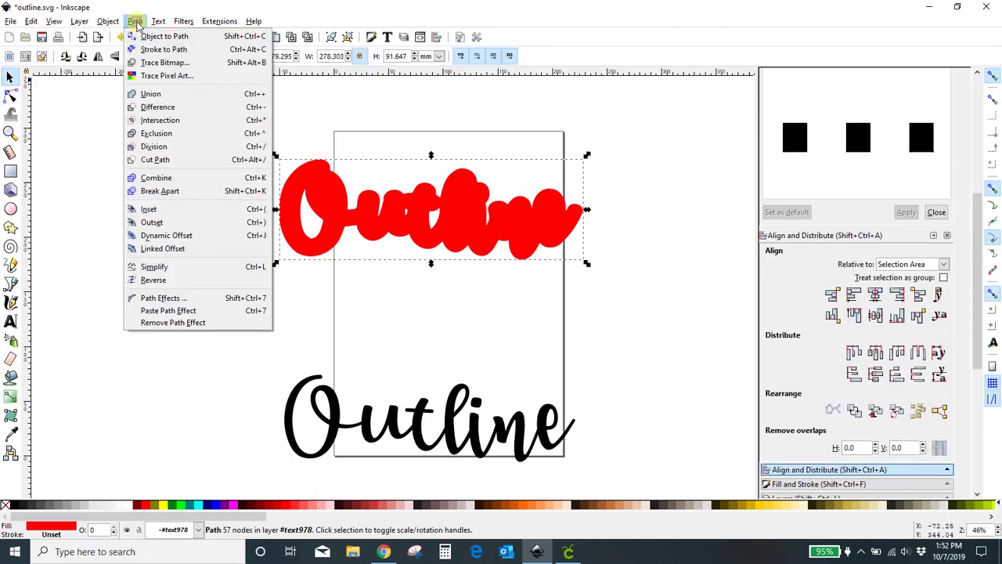
click(167, 191)
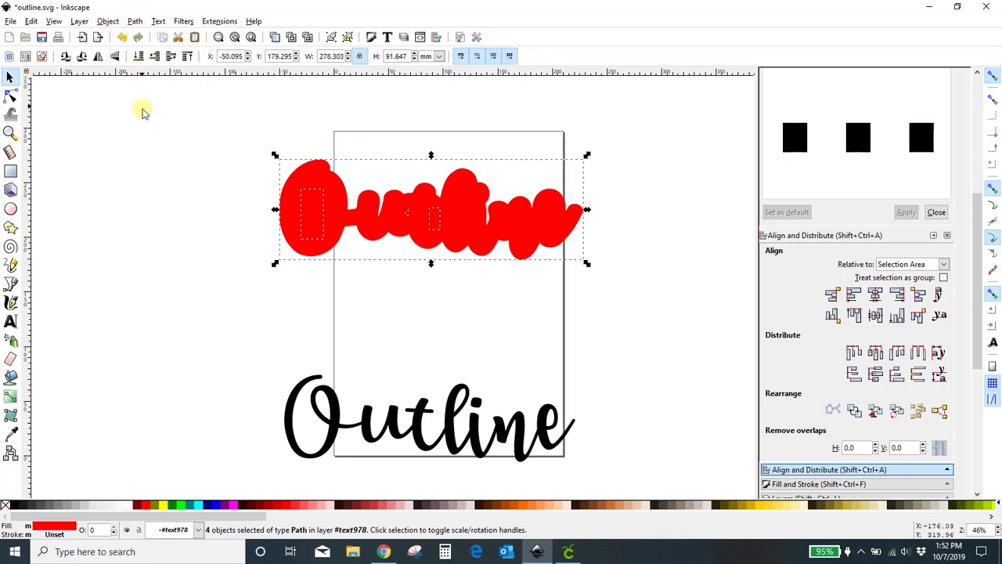
click(134, 22)
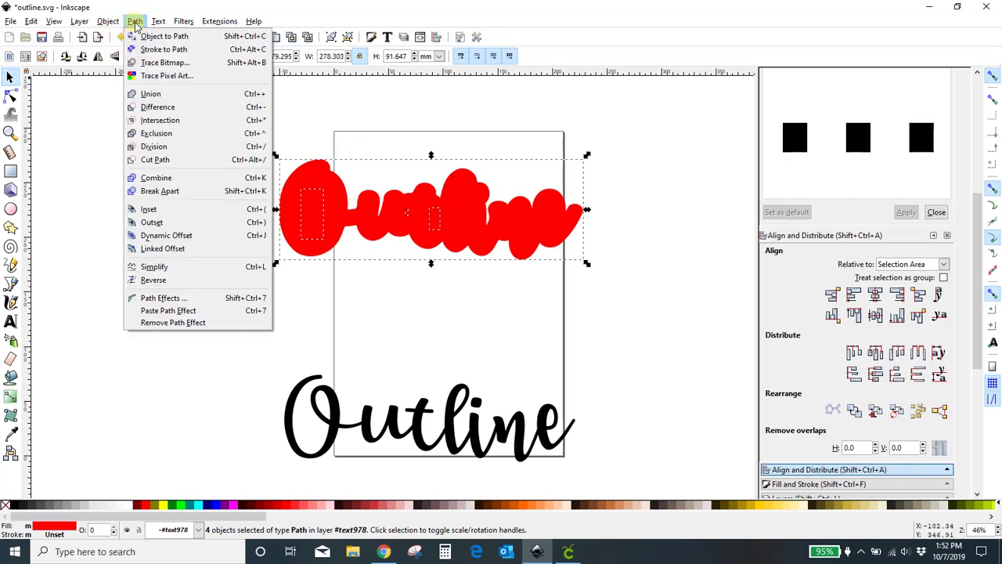
click(149, 94)
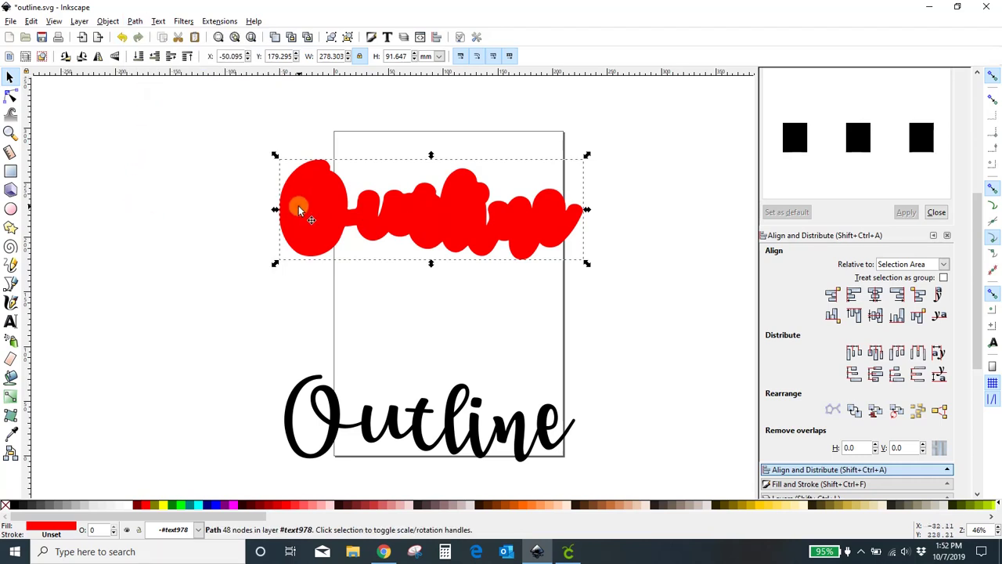
Reposition the red shape and lay the black Outline text back on top of it
drag(299, 205, 241, 236)
drag(480, 259, 548, 231)
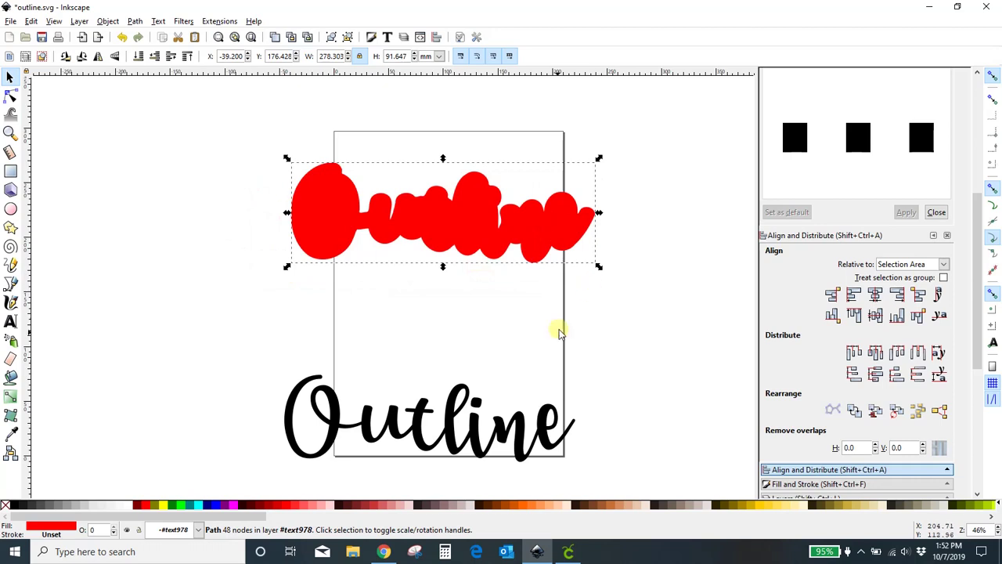
drag(517, 440, 523, 232)
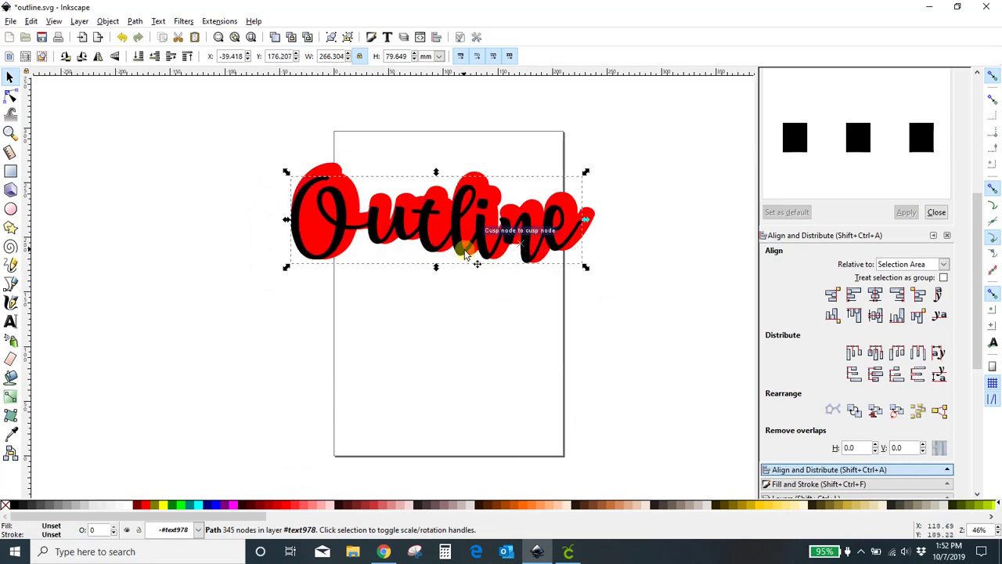
Move the black text off the red shape and make a blue-filled dynamic offset
drag(459, 242, 473, 391)
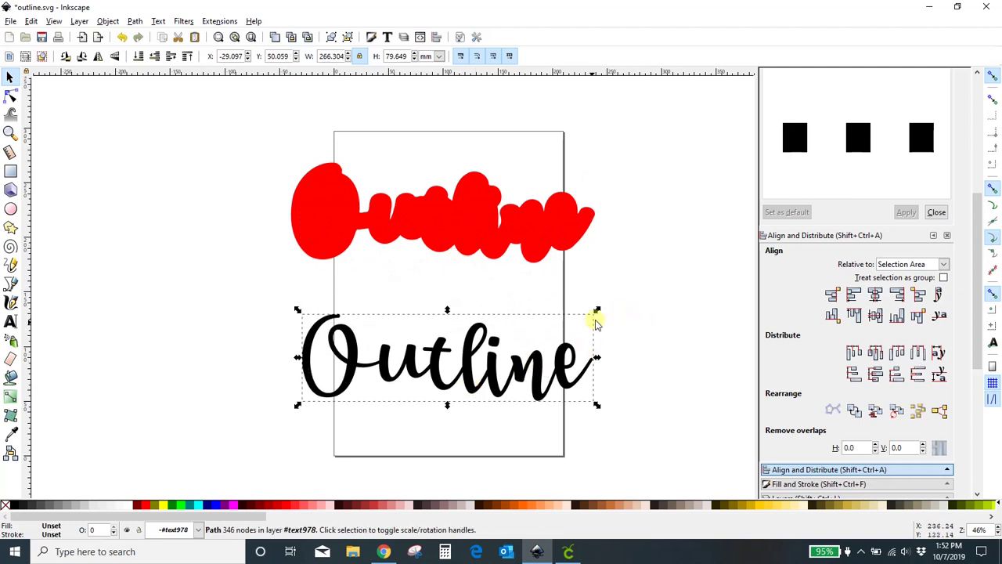
drag(432, 356, 432, 377)
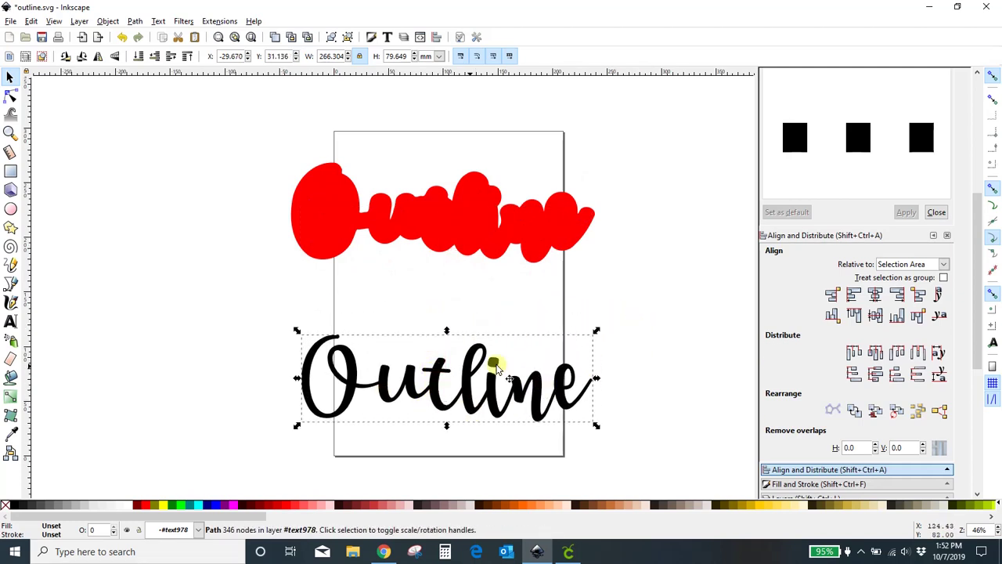
click(136, 21)
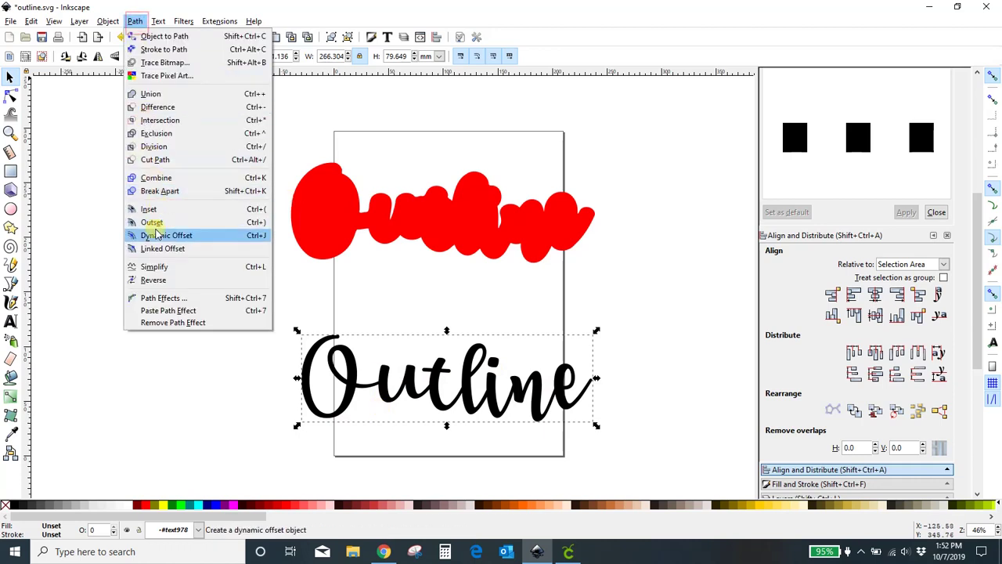
click(150, 232)
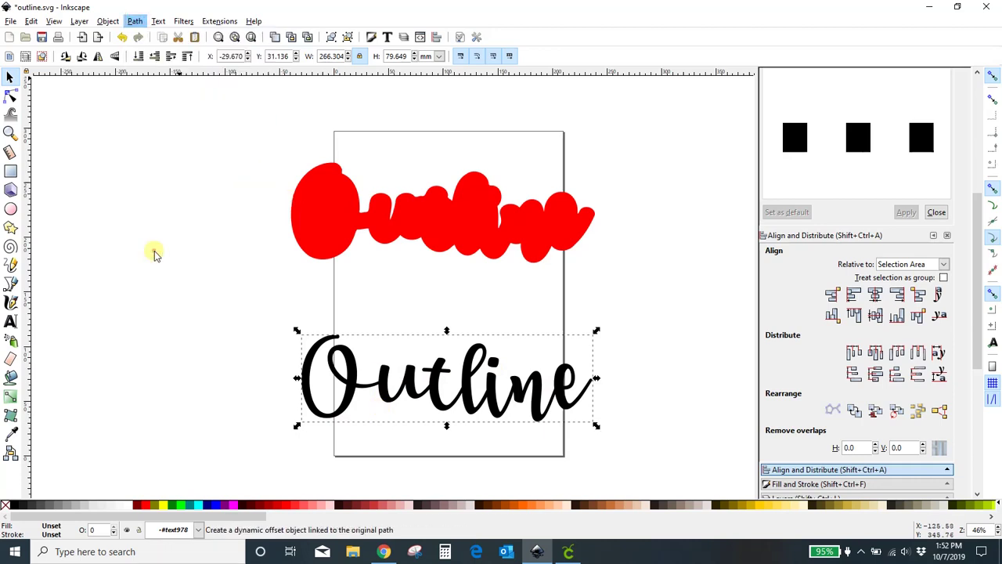
click(215, 507)
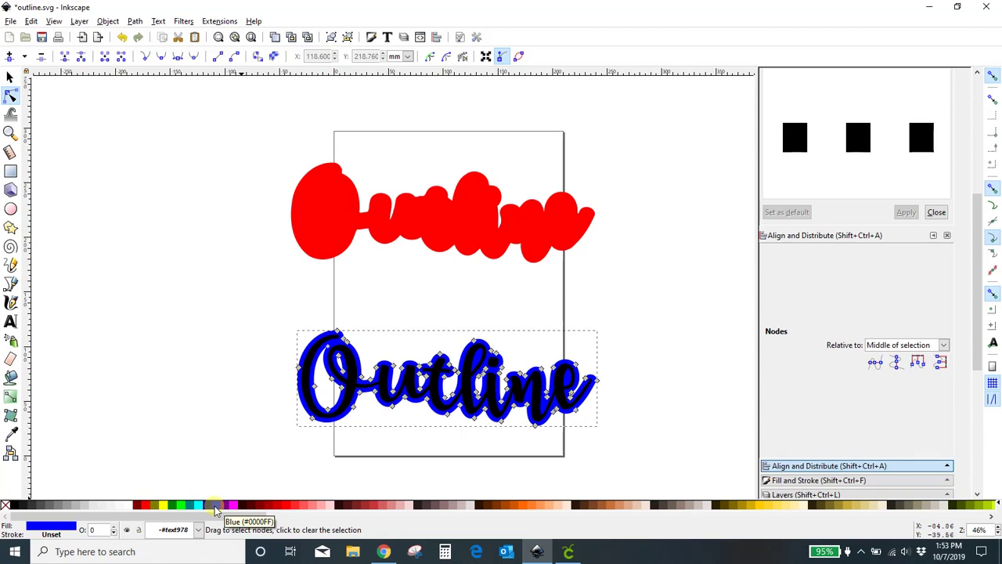
Move the black text left of the page and position the blue shape below the red border
click(9, 75)
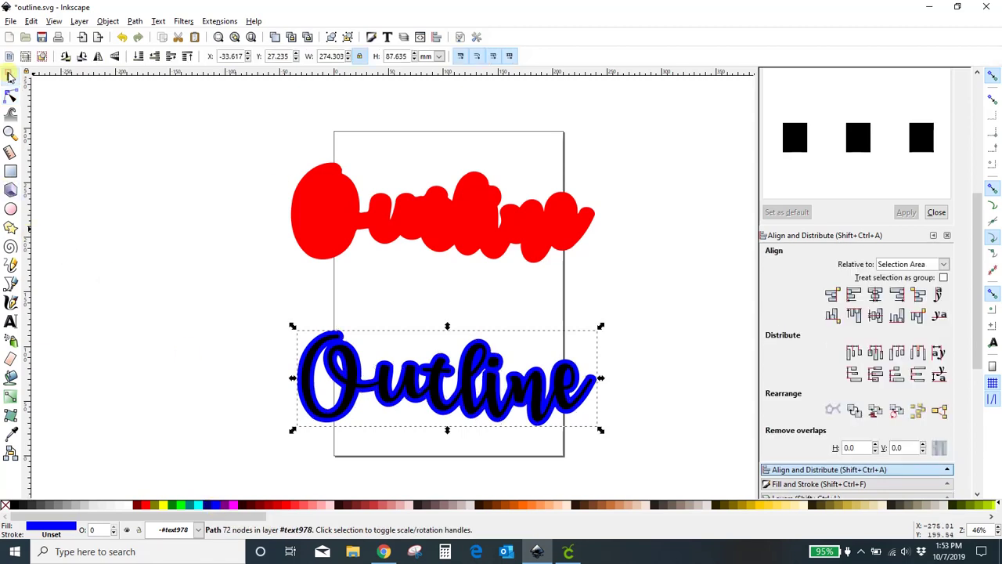
drag(407, 388, 291, 378)
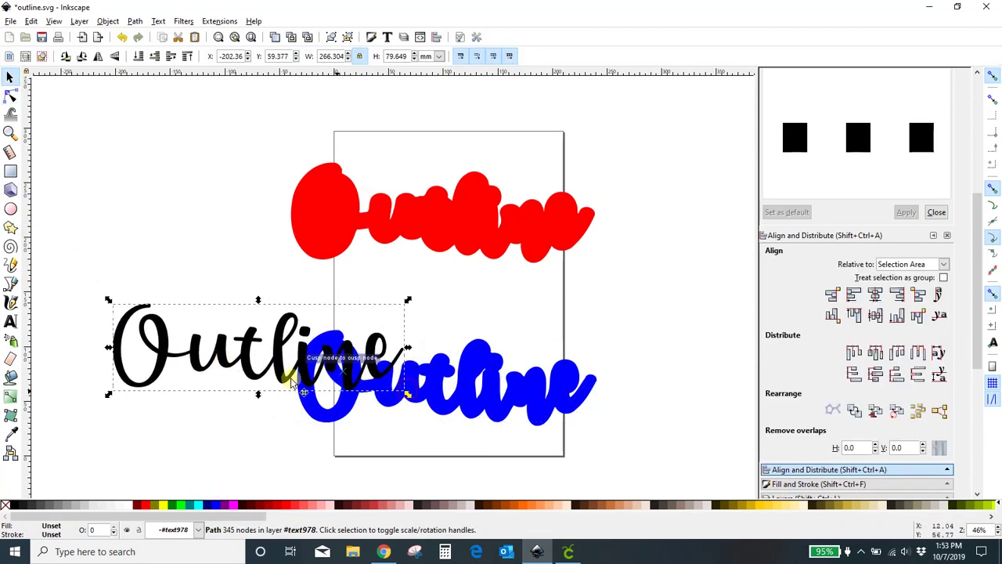
drag(481, 407, 482, 241)
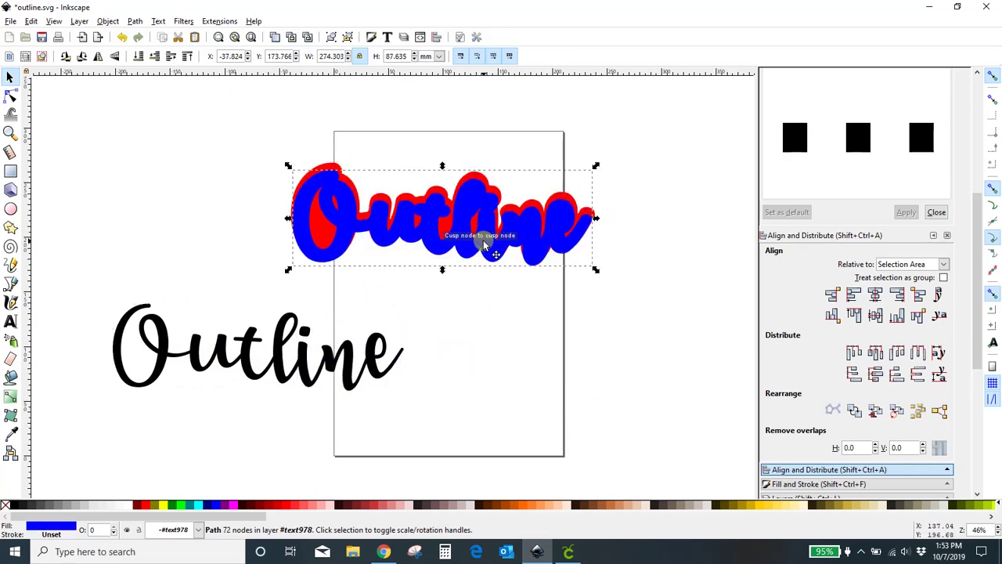
key(Up)
key(Up)
key(Up)
key(Up)
key(Up)
key(Up)
key(Up)
key(Up)
key(Up)
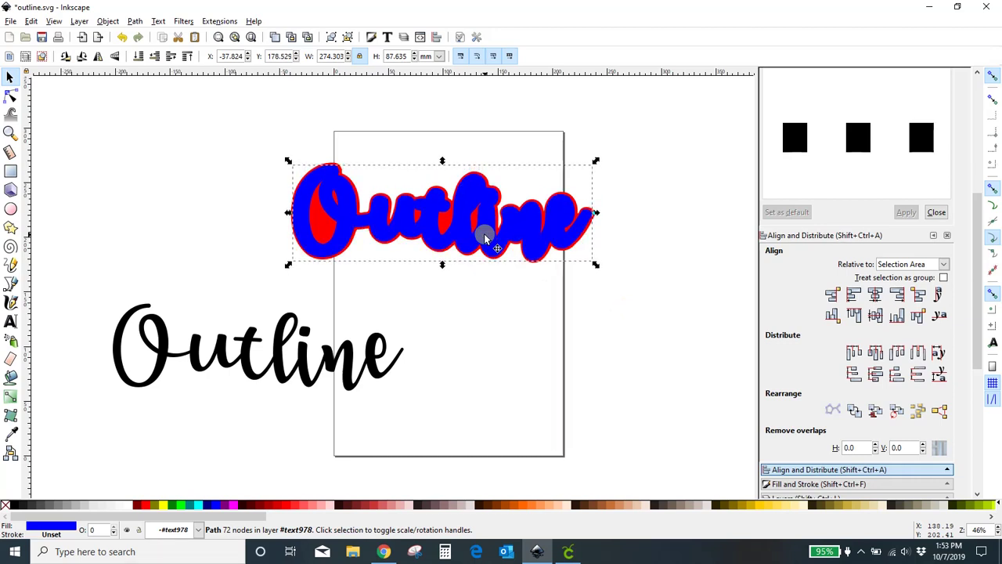
key(Right)
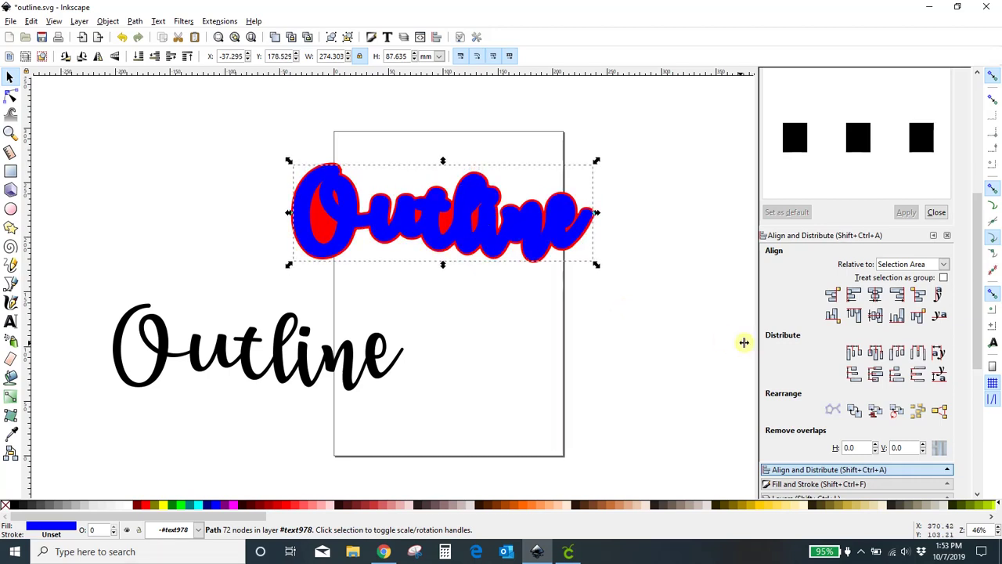
click(640, 308)
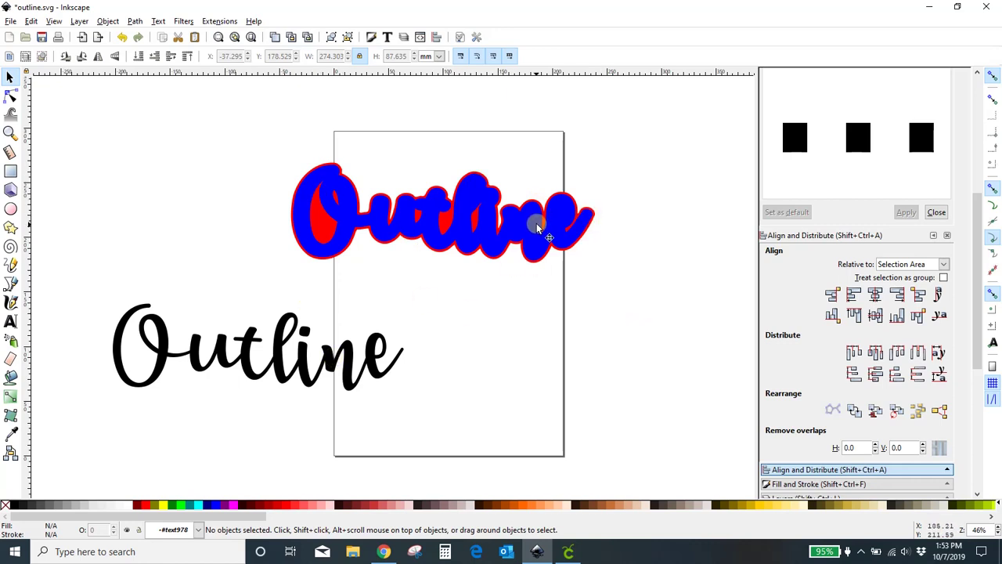
drag(537, 226, 607, 314)
click(300, 358)
Move the black text left, then break apart and union the blue shape into one path
drag(300, 359, 219, 329)
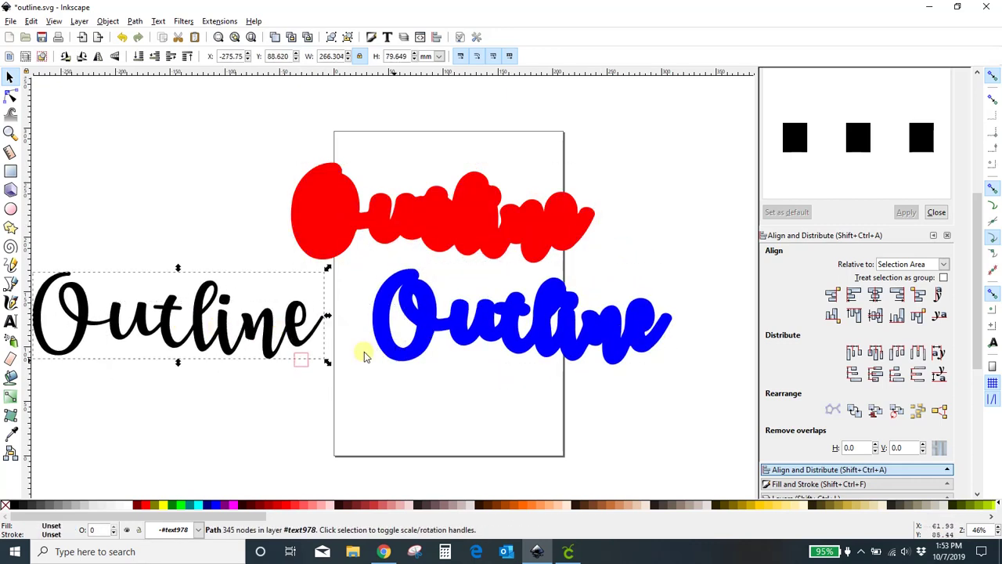
click(467, 346)
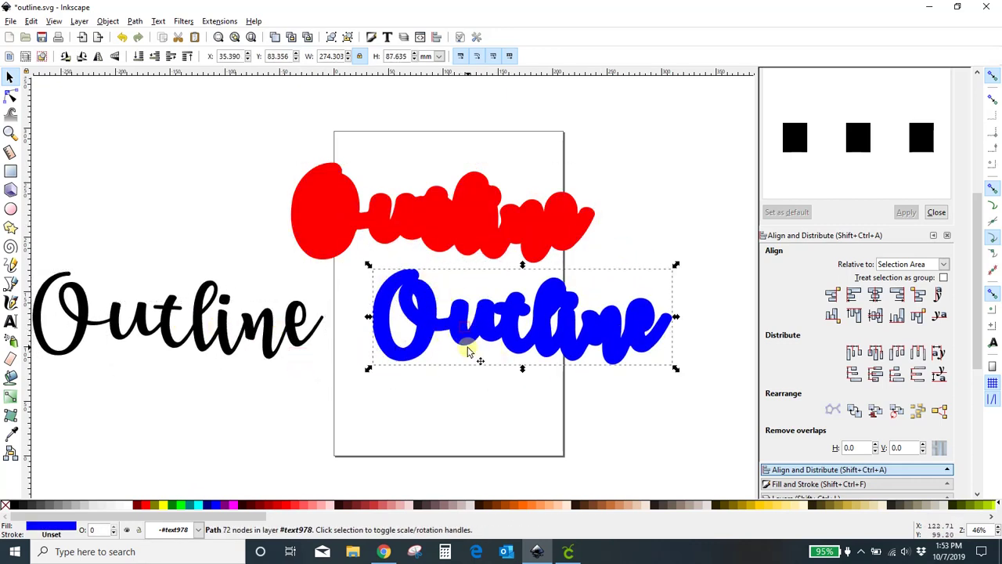
click(162, 39)
click(135, 21)
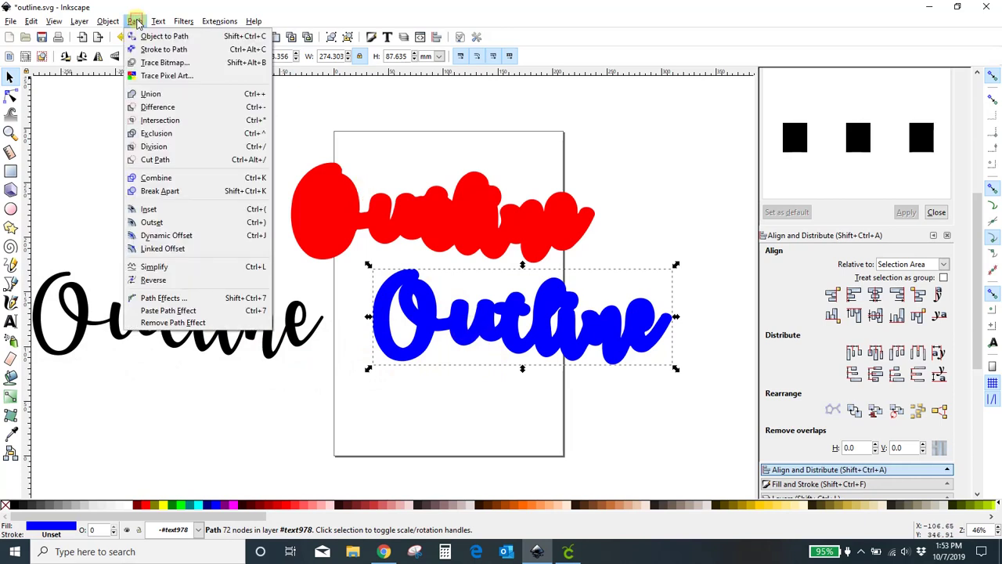
click(162, 193)
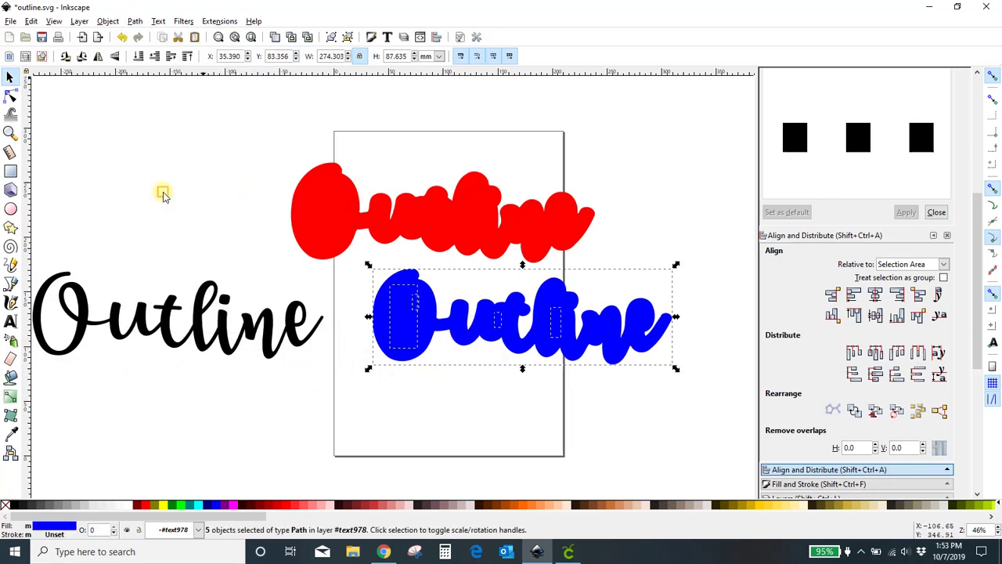
click(135, 22)
click(148, 94)
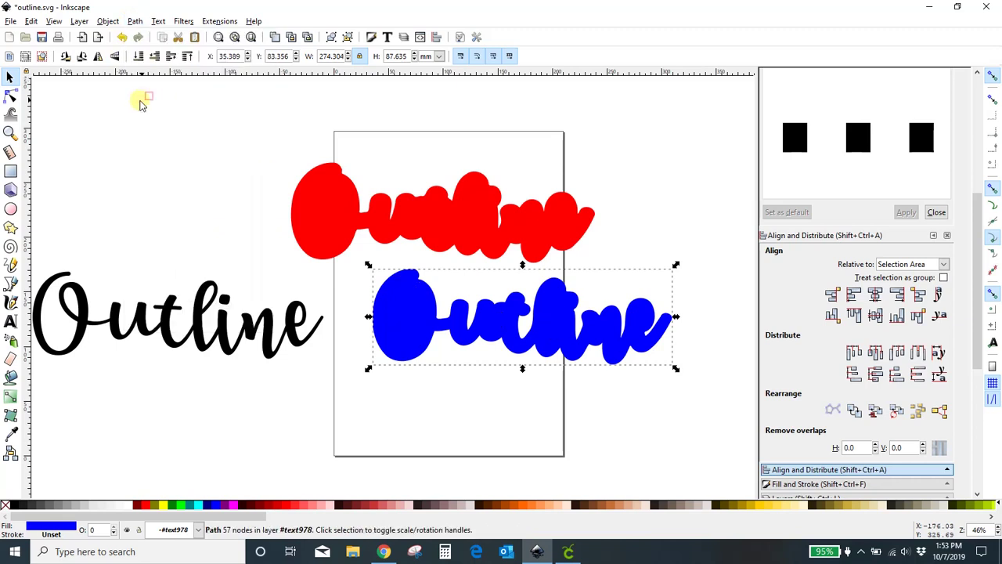
Place the blue shape over the red one and select both shapes
drag(522, 338, 439, 236)
click(673, 328)
drag(254, 130, 635, 272)
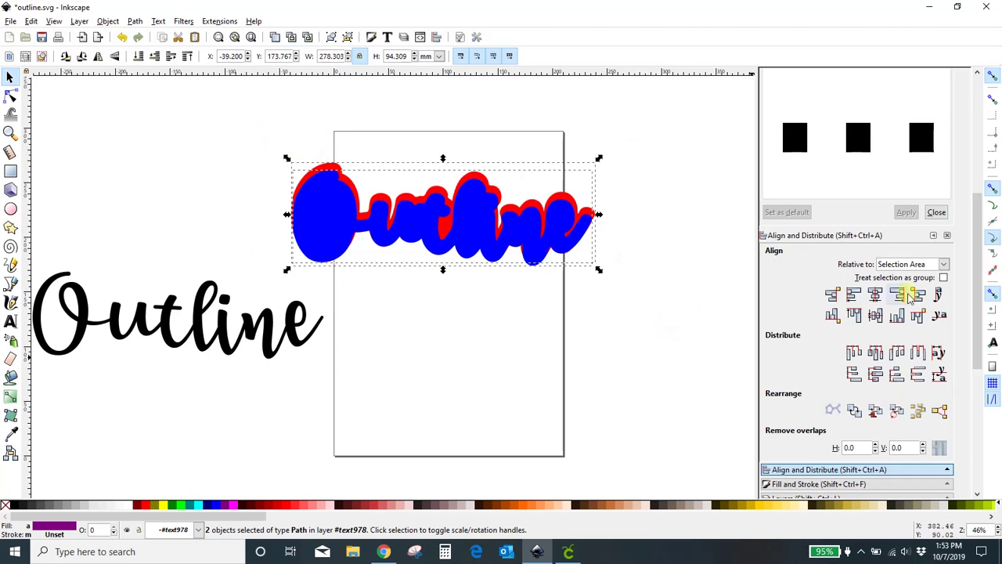
Centre the blue and red shapes on both axes in Align and Distribute, then reselect both
click(878, 295)
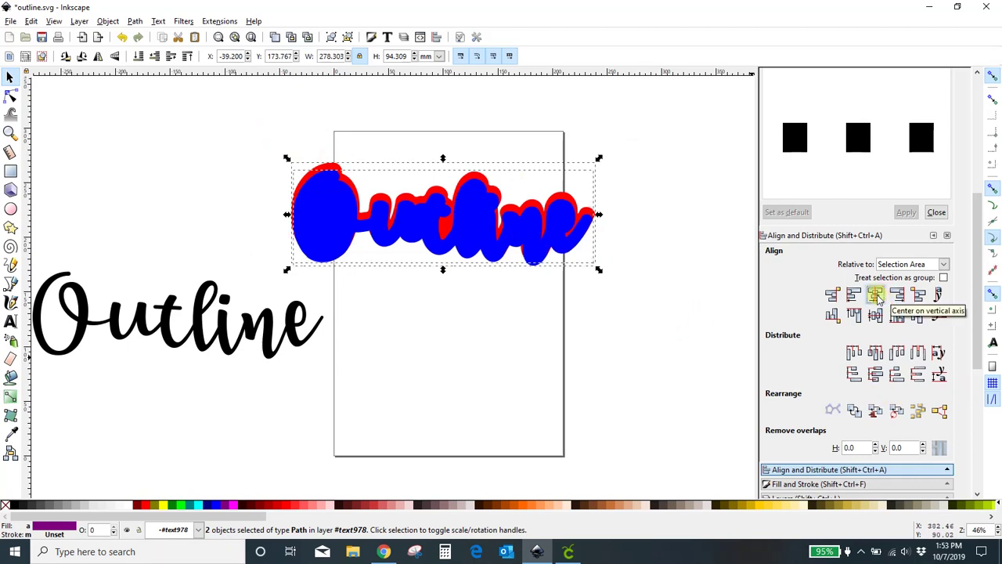
click(875, 315)
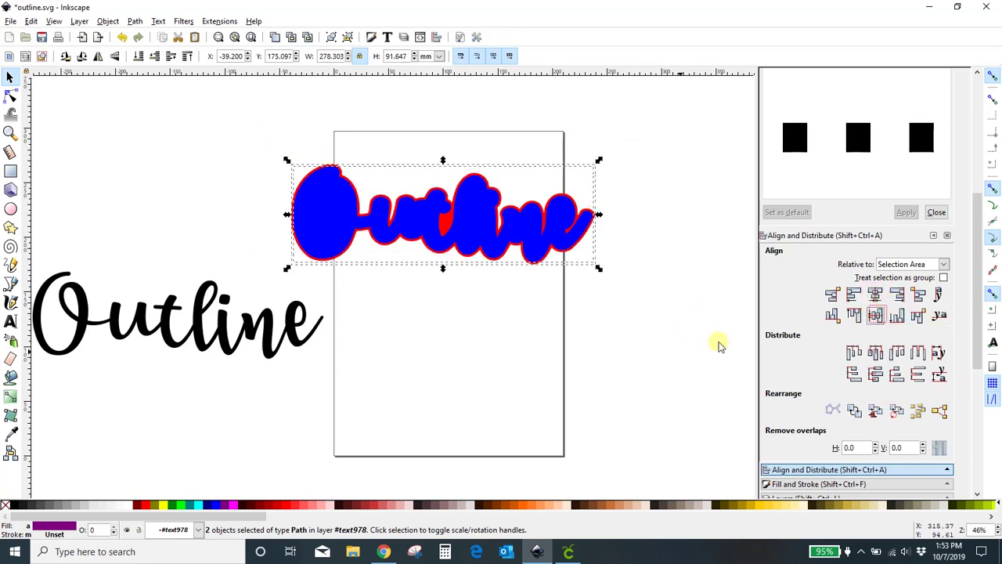
click(667, 354)
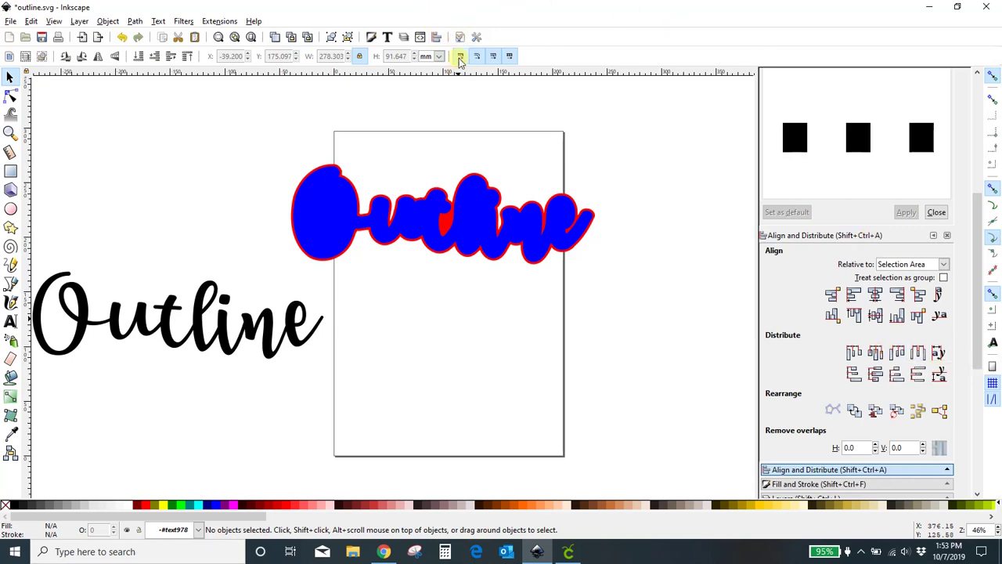
click(436, 38)
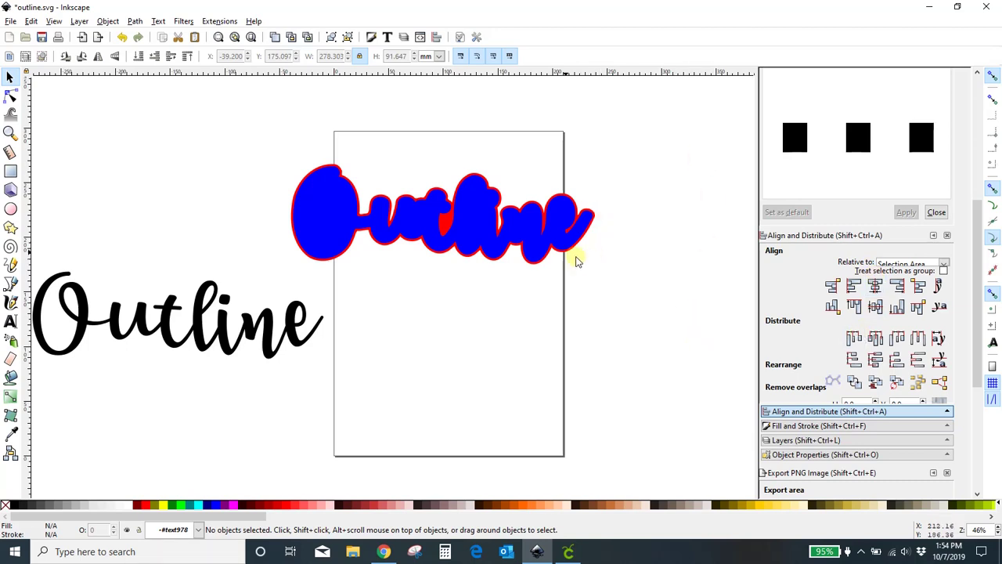
drag(217, 143, 675, 274)
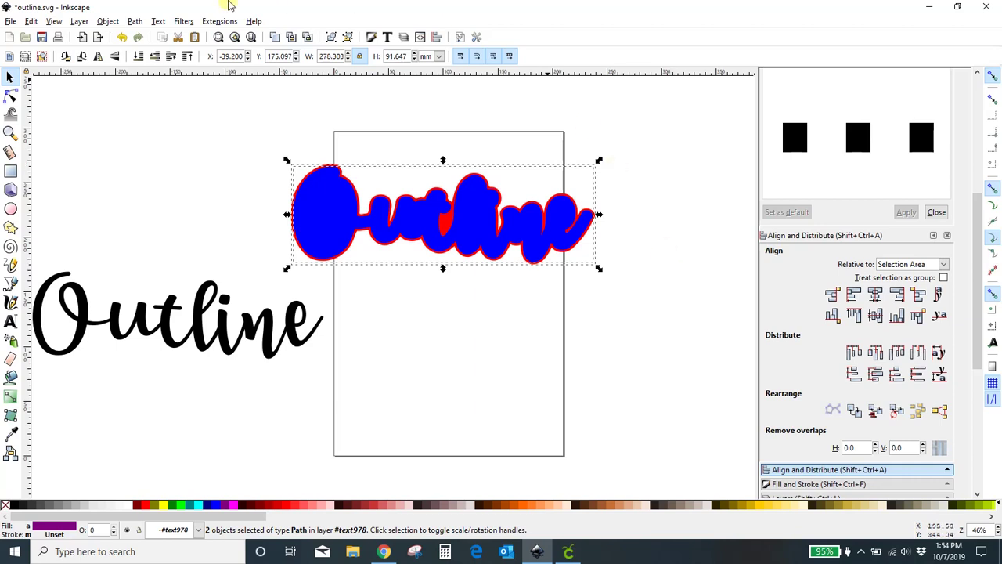
Subtract the blue shape from the red with Path > Difference, leaving a hollow red outline
click(135, 22)
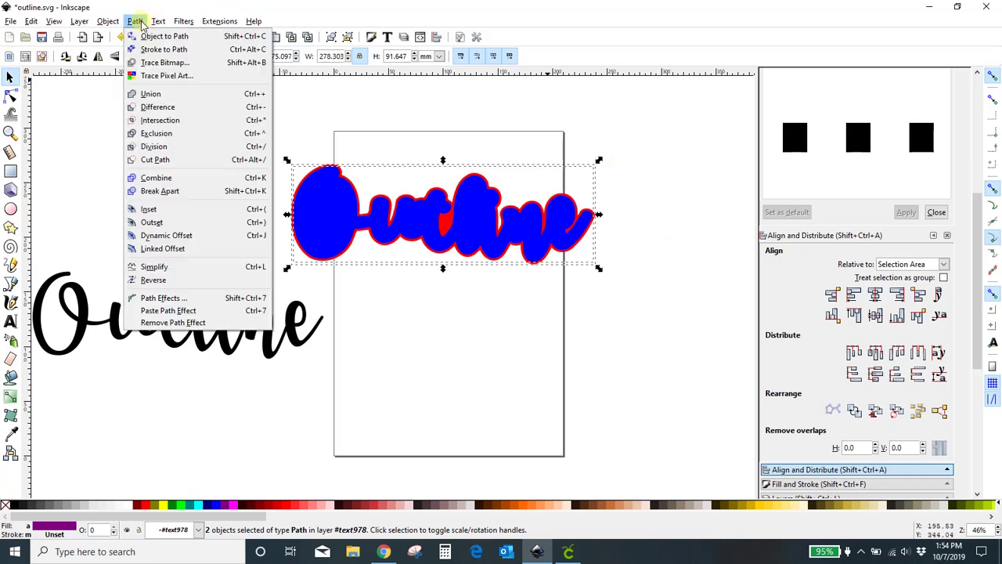
click(157, 106)
click(155, 115)
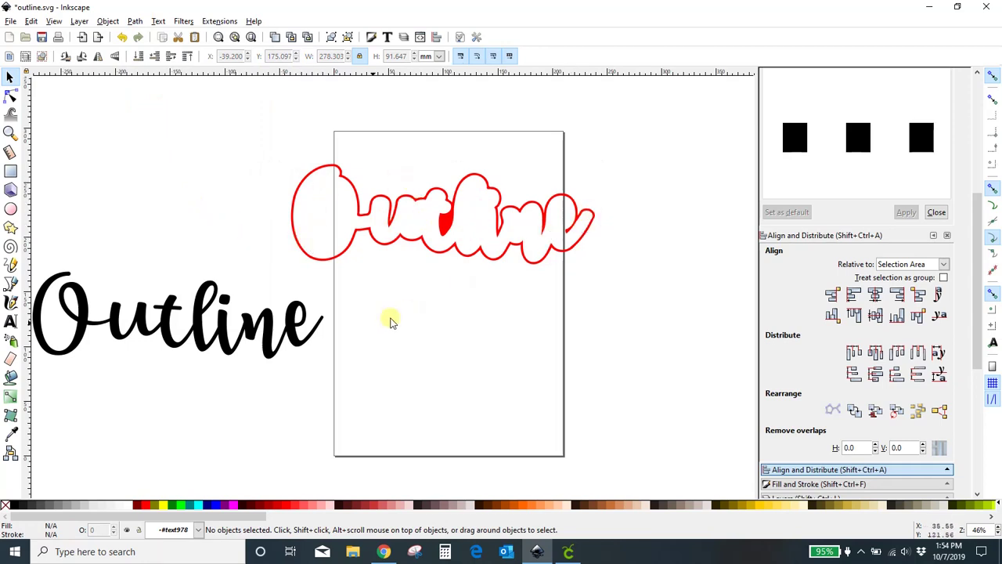
Place the black lettering on the red outline and centre them on both axes
drag(300, 333, 572, 228)
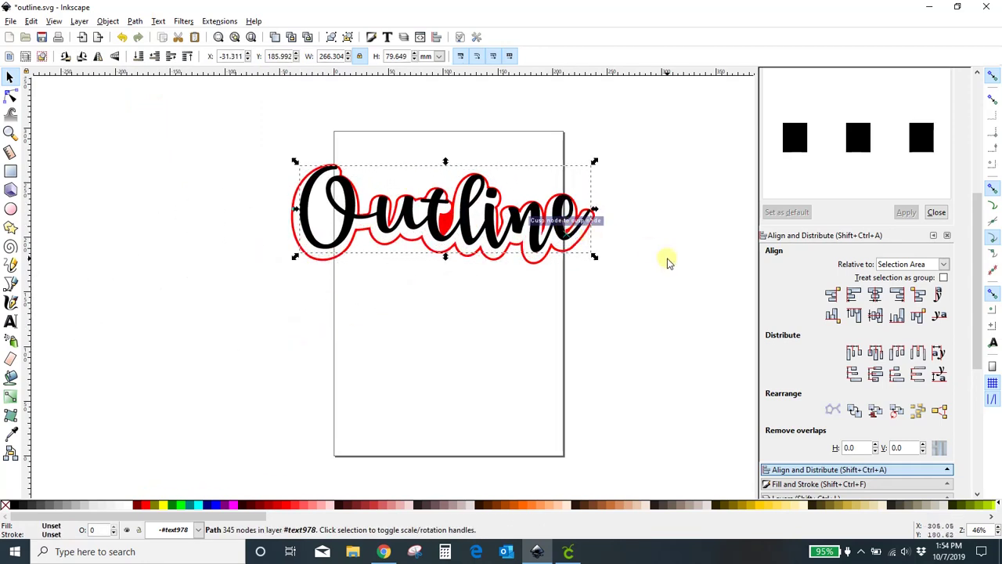
click(668, 261)
drag(277, 152, 630, 338)
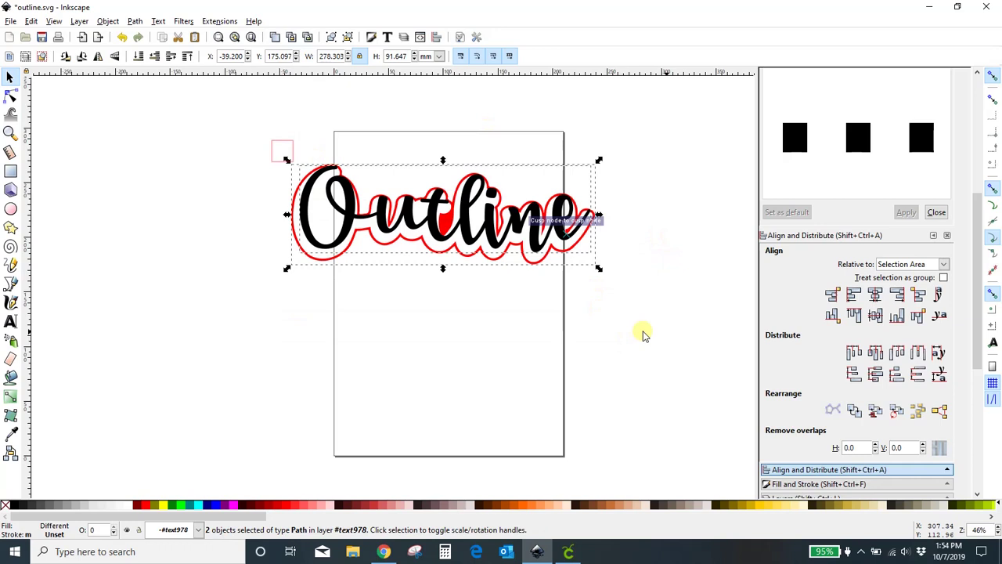
click(875, 294)
click(875, 315)
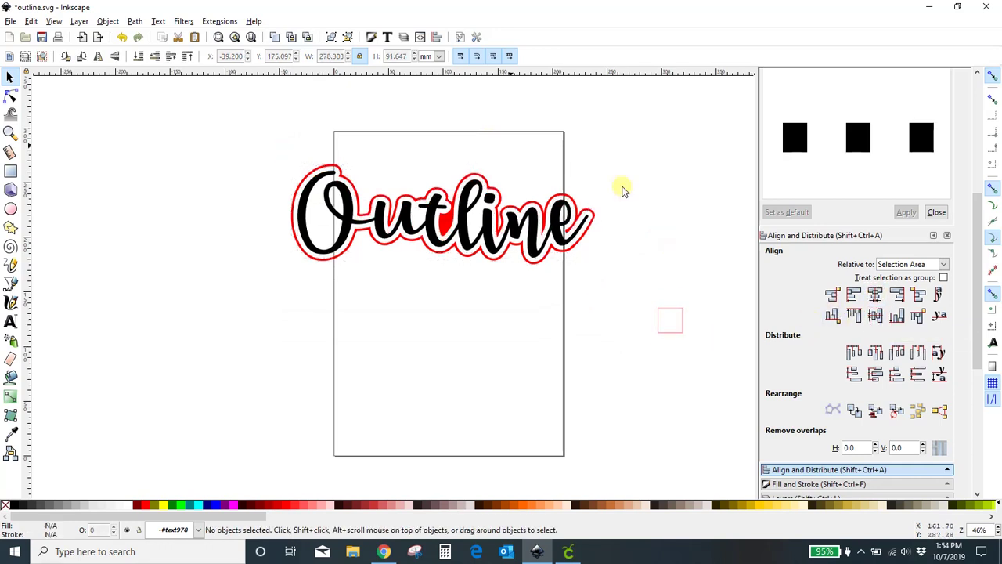
drag(247, 118, 642, 308)
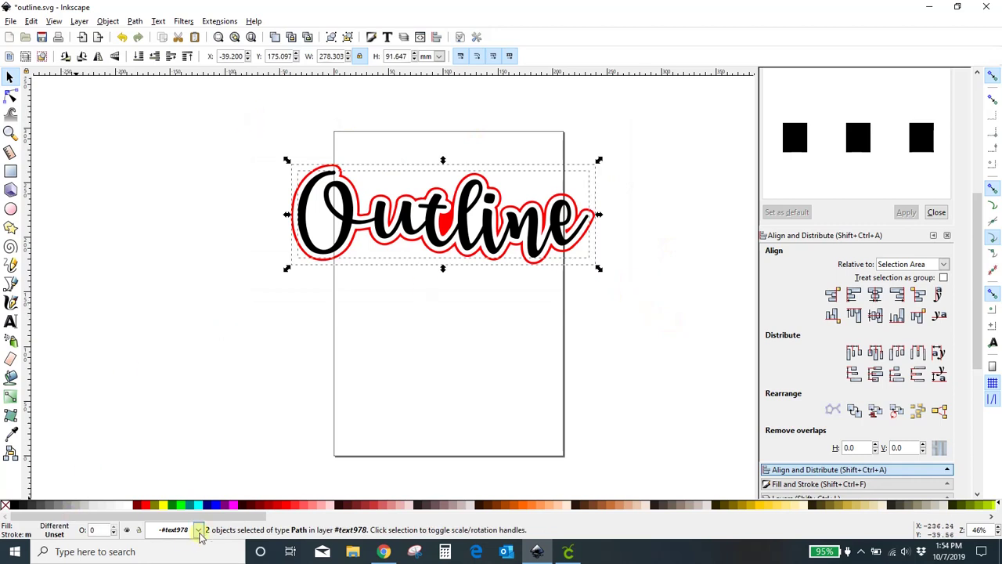
Fill both Outline paths blue and group them into one 164.769 × 54.260 mm object
click(216, 504)
click(189, 393)
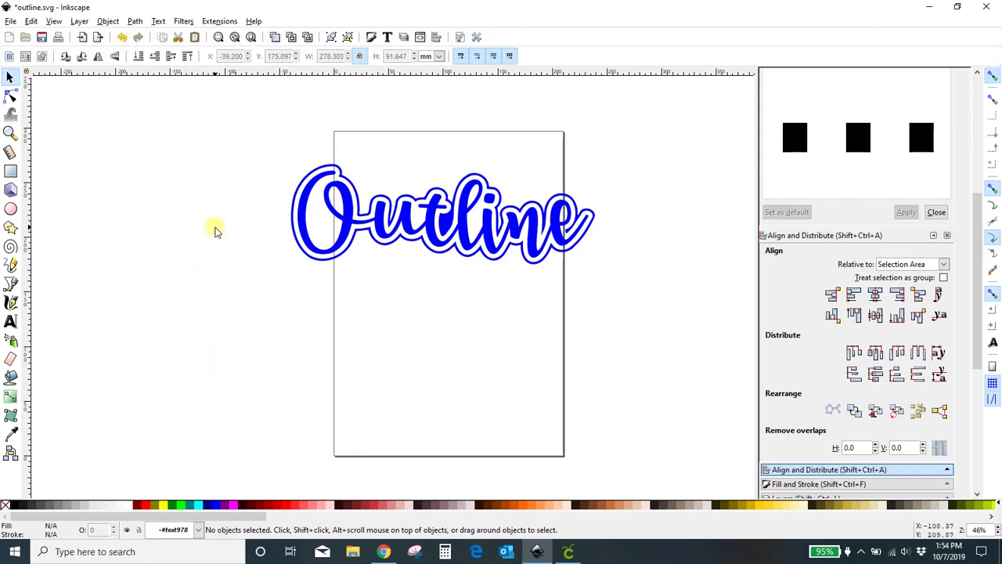
drag(238, 143, 644, 290)
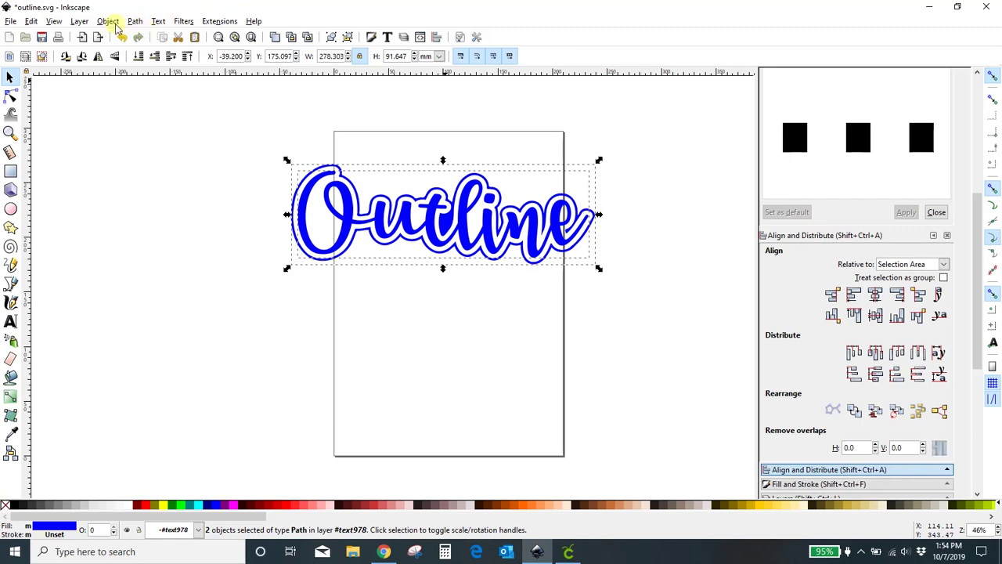
click(107, 21)
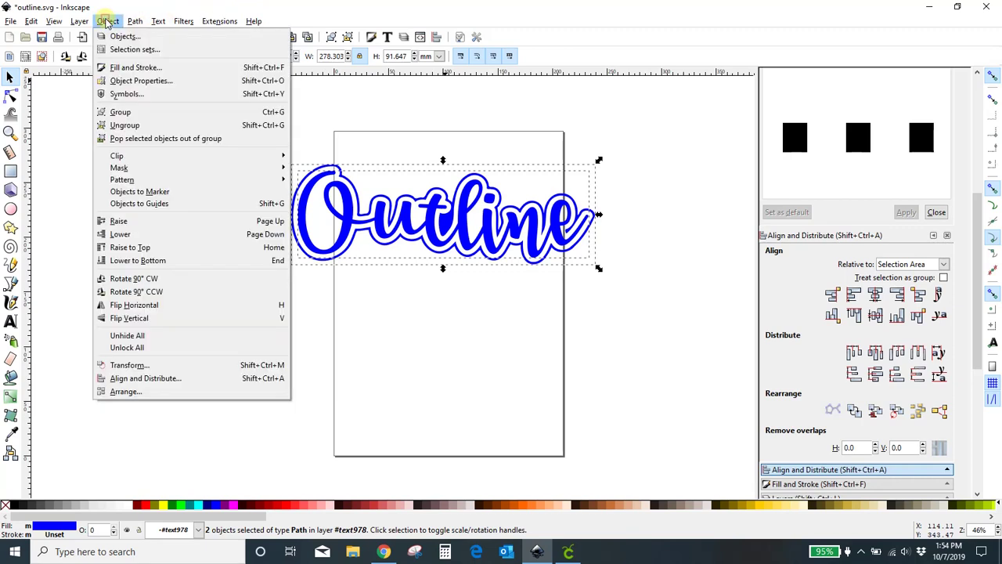
click(118, 113)
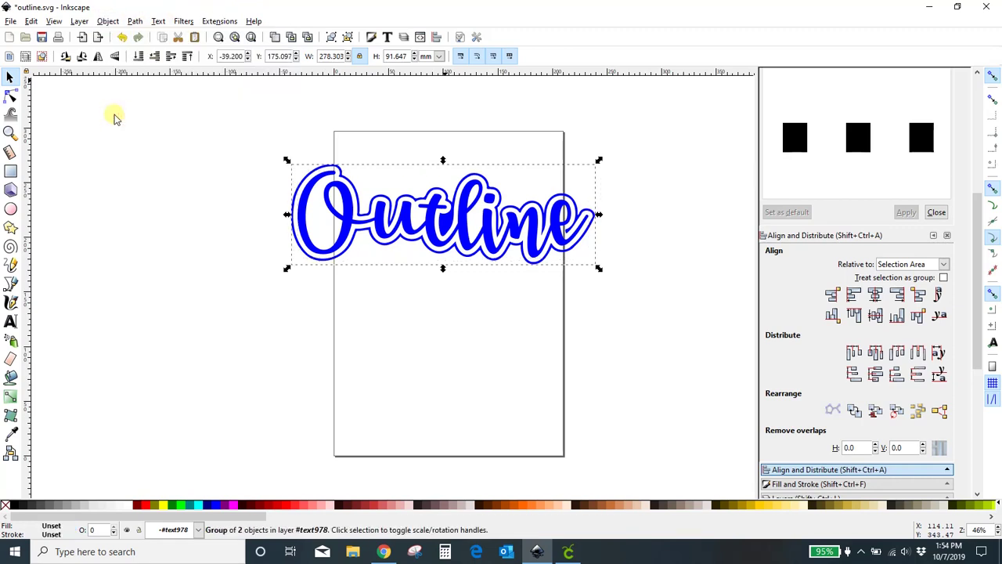
click(151, 222)
click(566, 244)
Scale the blue Outline group onto the page at 164.769 × 54.260 mm and delete the stray off-page copy
drag(606, 272, 509, 296)
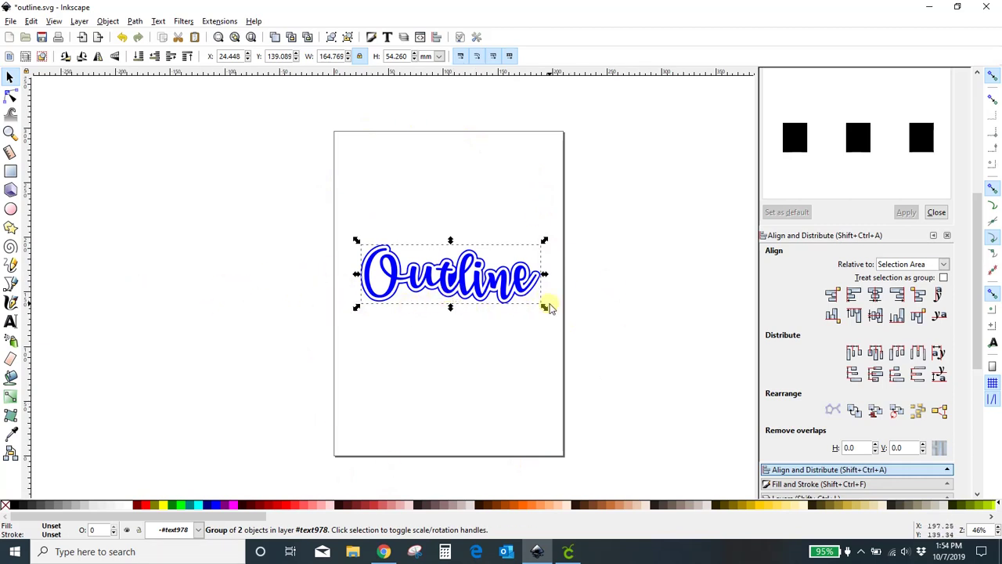
scroll(476, 313, down, 10)
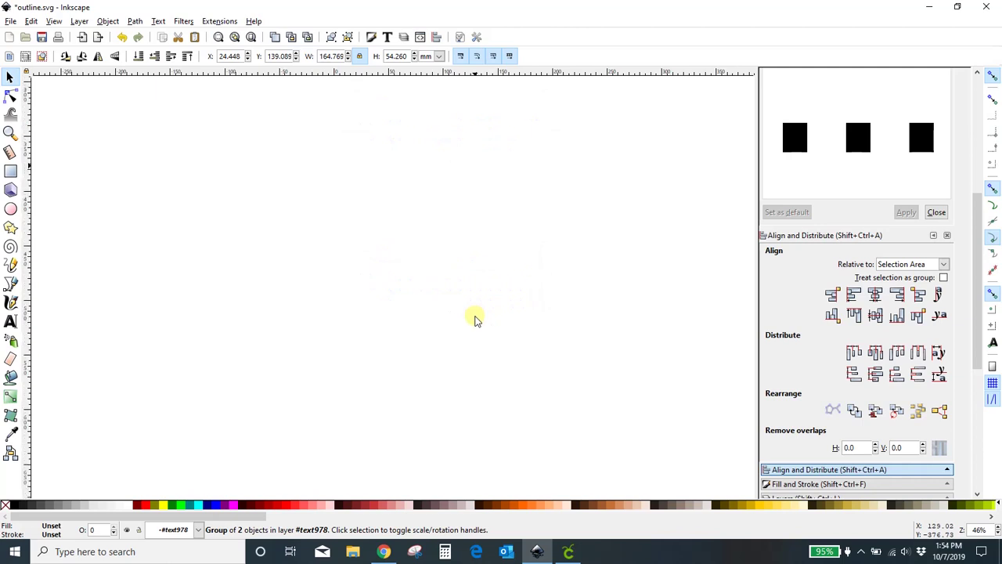
scroll(476, 317, down, 15)
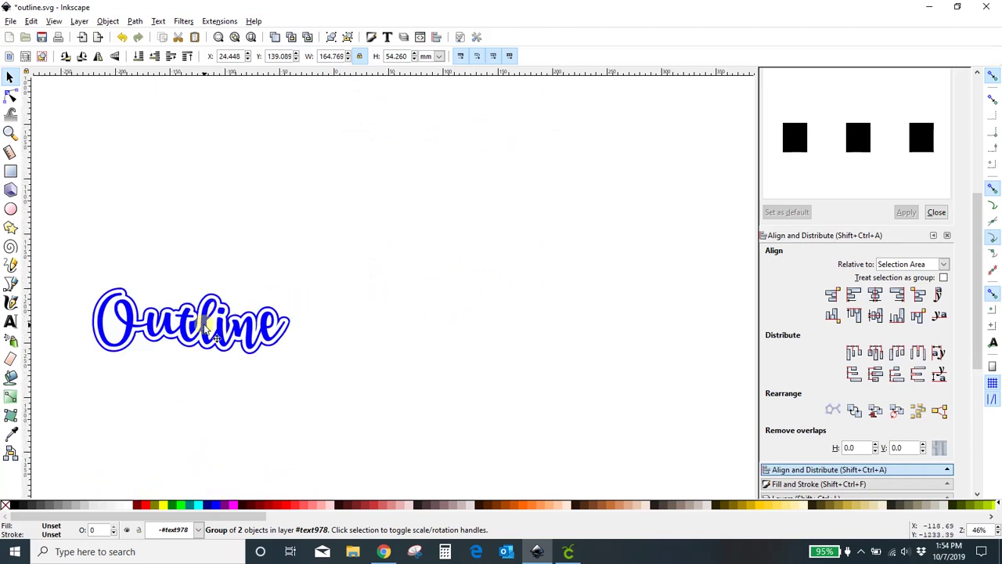
key(Delete)
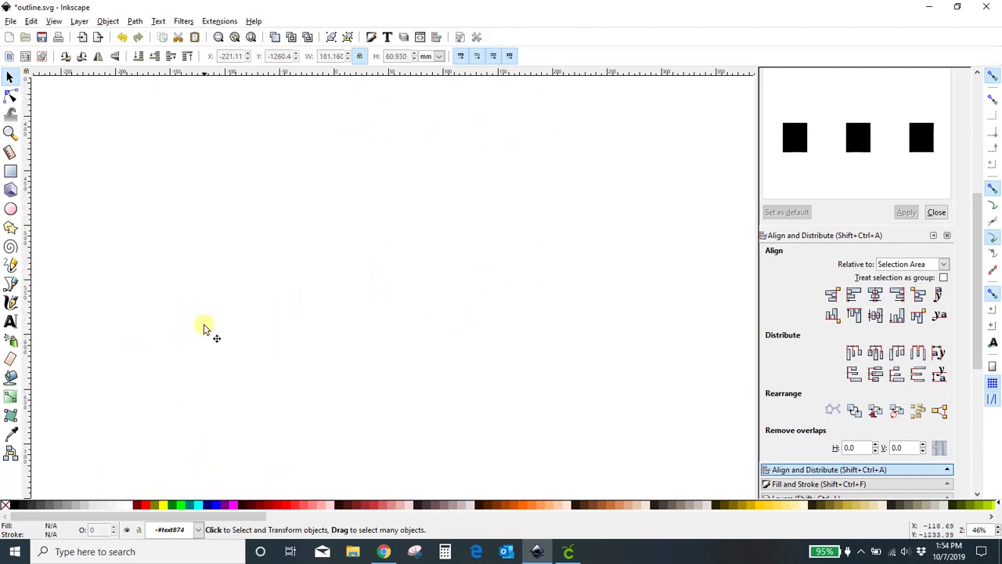
scroll(232, 305, down, 10)
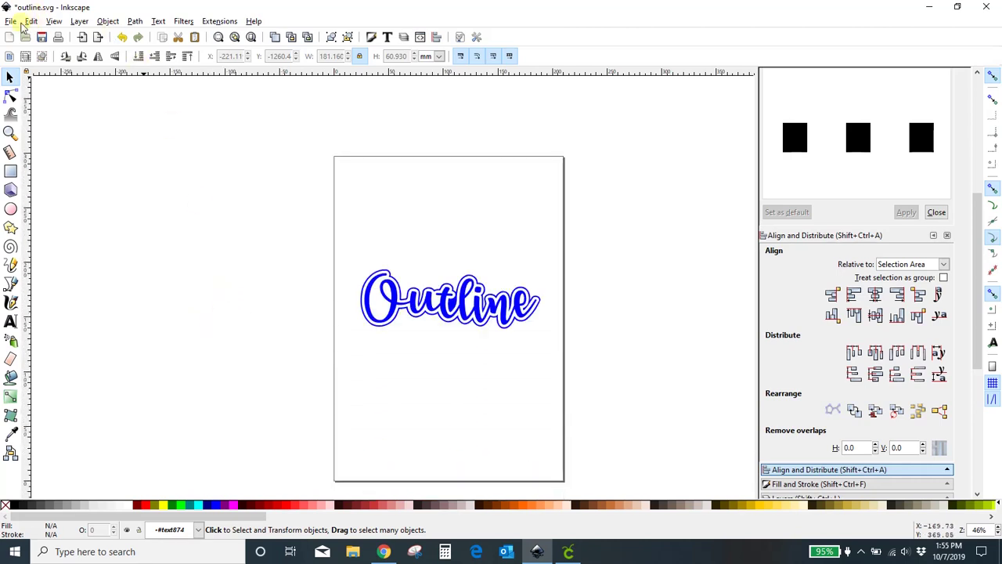
Save the drawing as outline.svg (Inkscape SVG) on the Desktop, then switch to Cricut Design Space
click(13, 21)
click(28, 112)
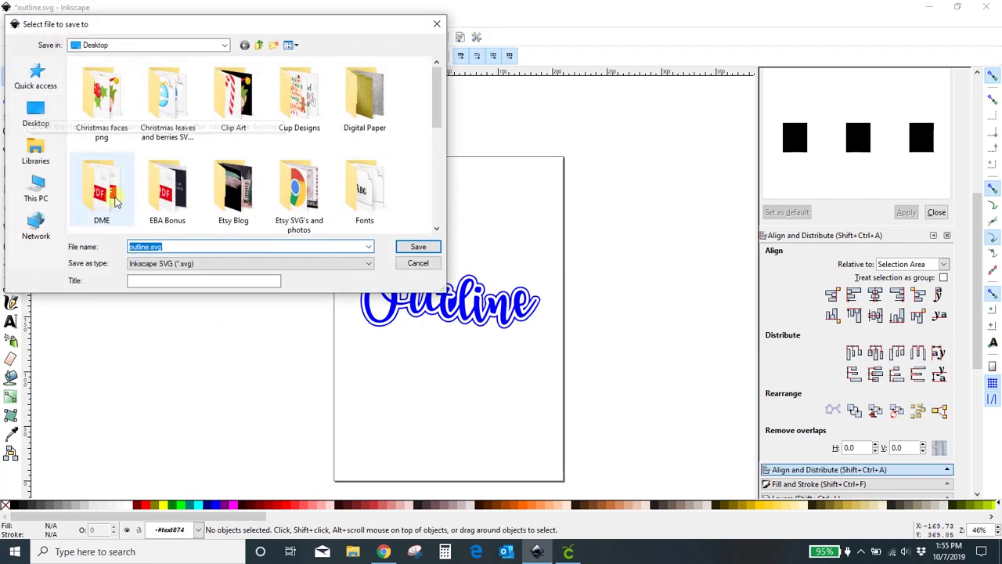
click(417, 249)
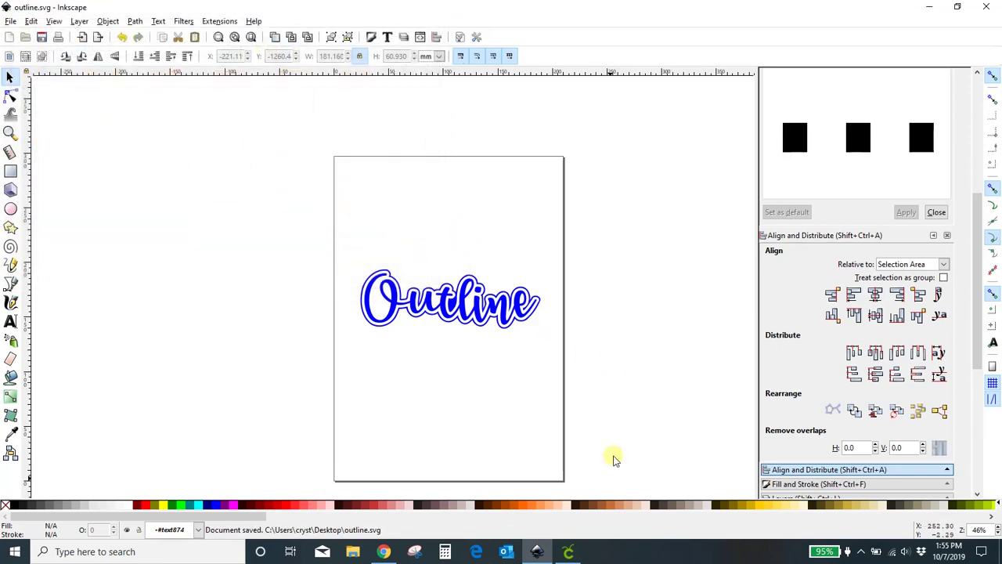
click(569, 551)
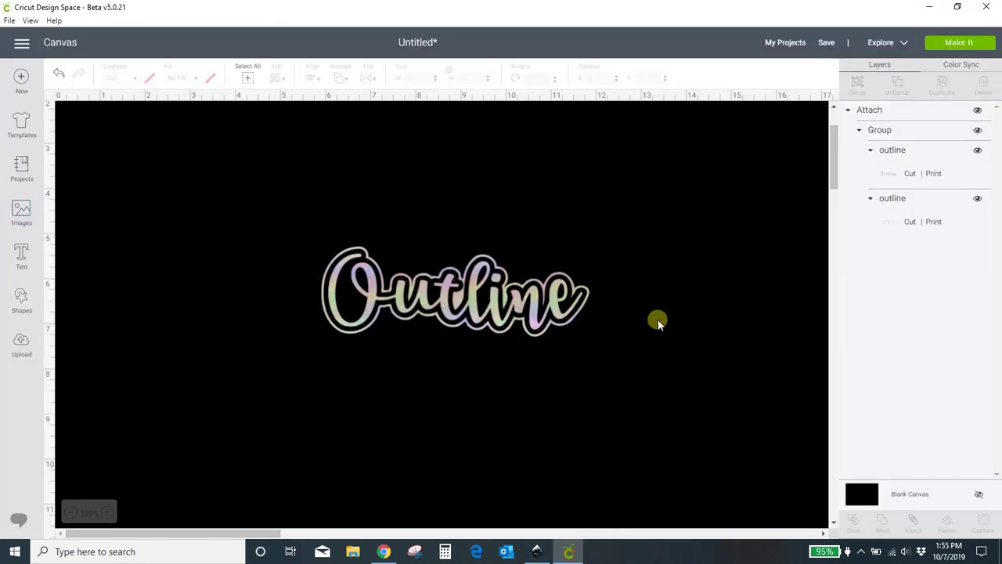
Hide the existing Outline design and start a new image upload from the computer
click(570, 308)
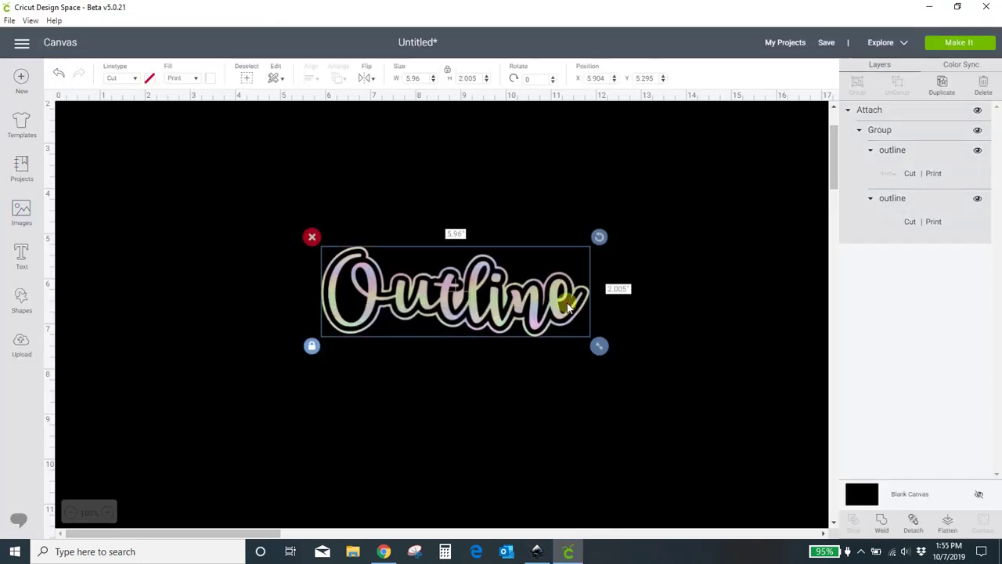
click(977, 112)
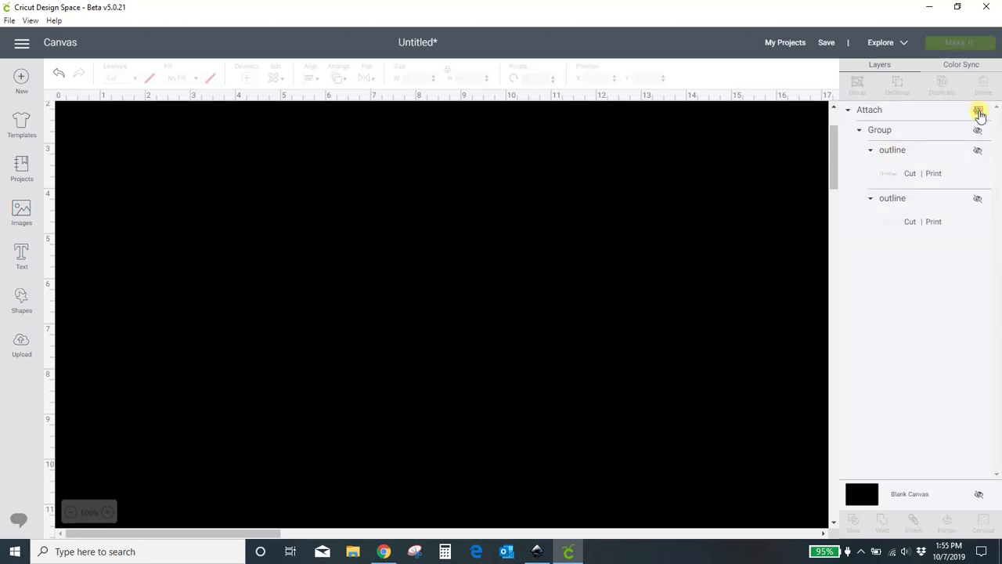
click(22, 343)
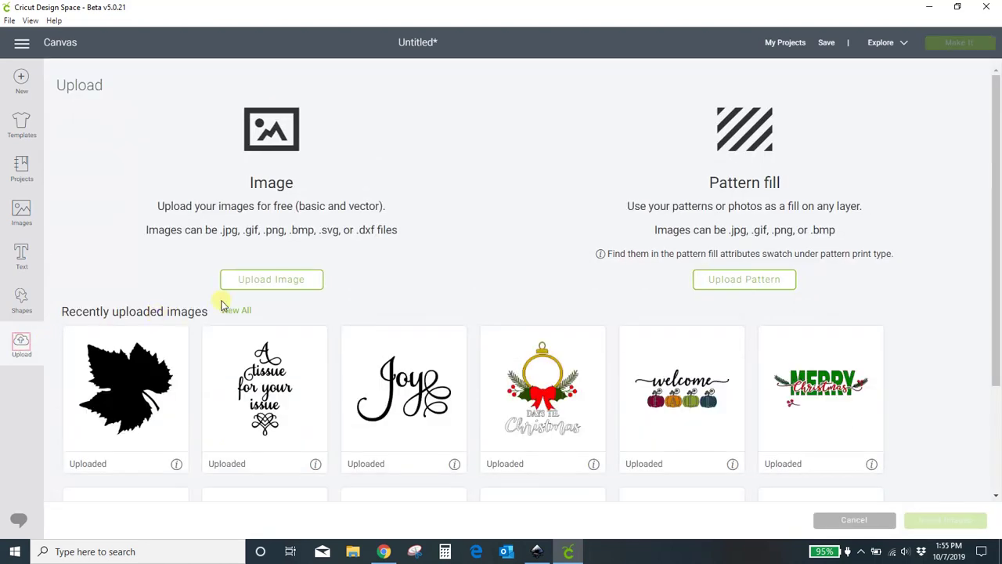
click(275, 280)
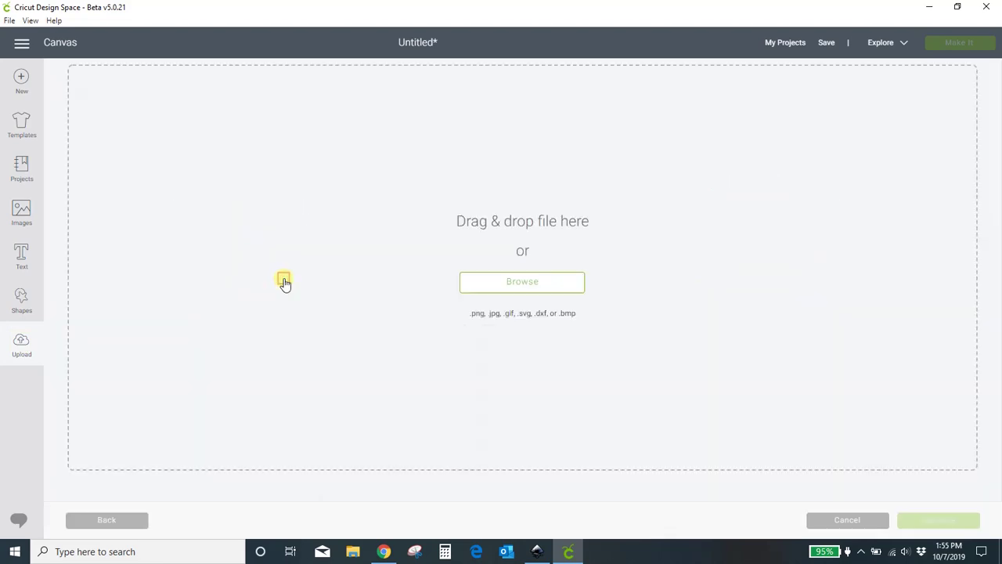
click(492, 281)
Upload outline.svg from the Desktop as a vector image and insert it onto the canvas
scroll(426, 192, down, 2)
scroll(427, 192, down, 12)
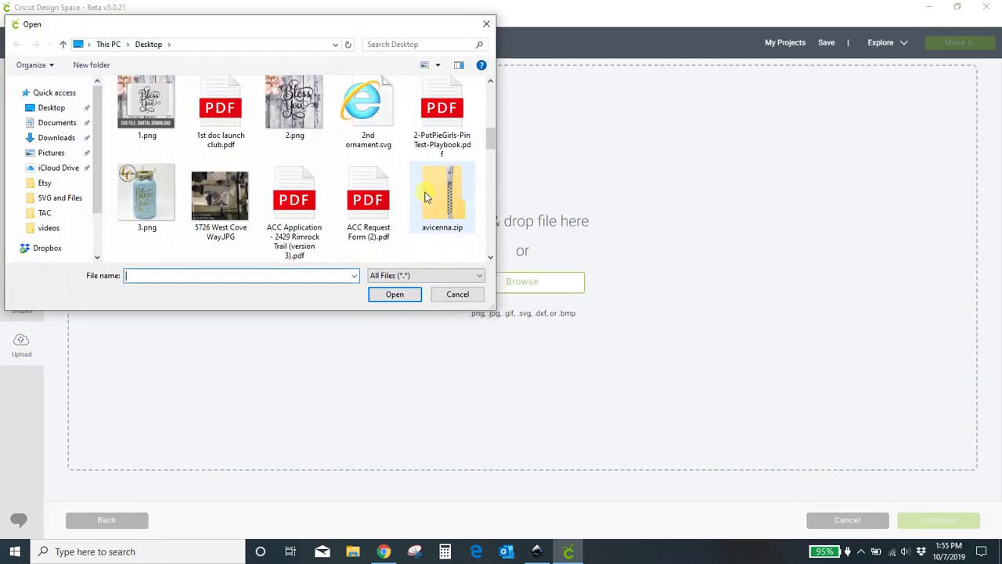
click(290, 205)
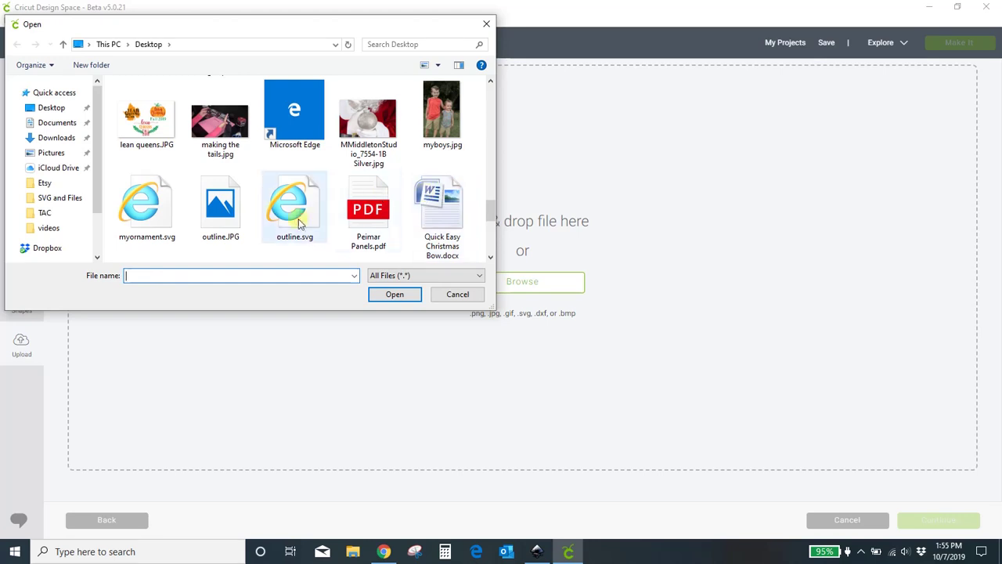
click(395, 293)
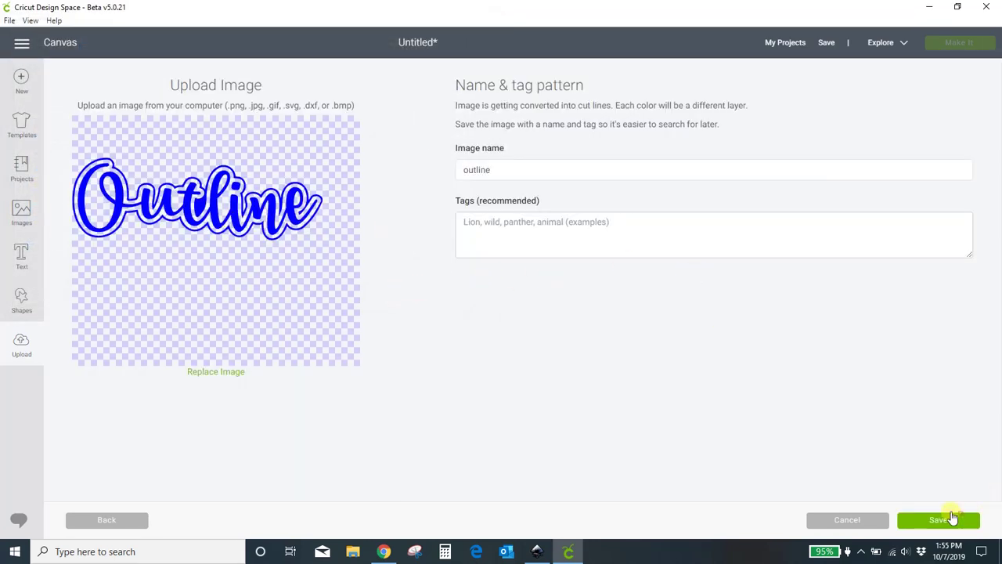
click(952, 518)
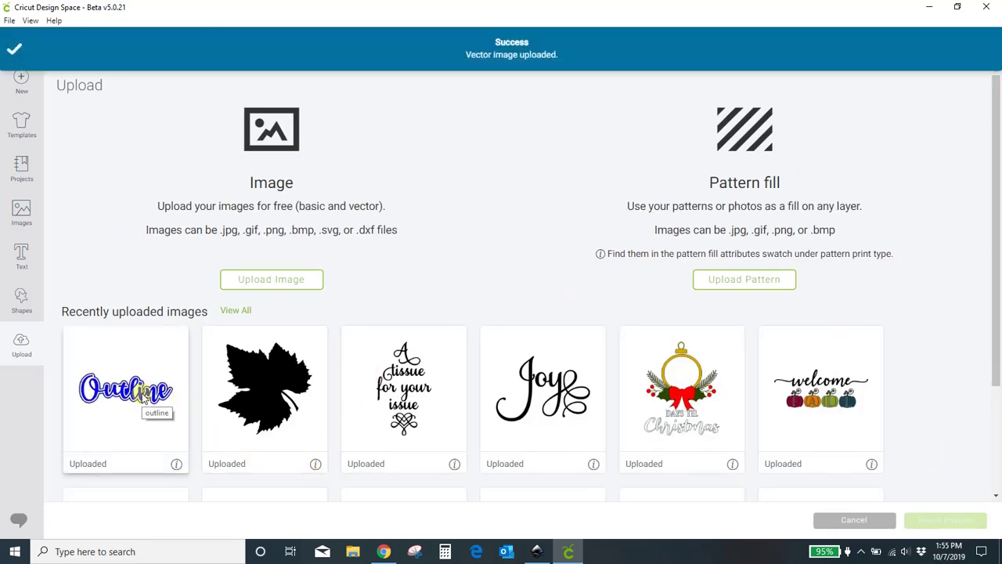
click(143, 400)
click(948, 520)
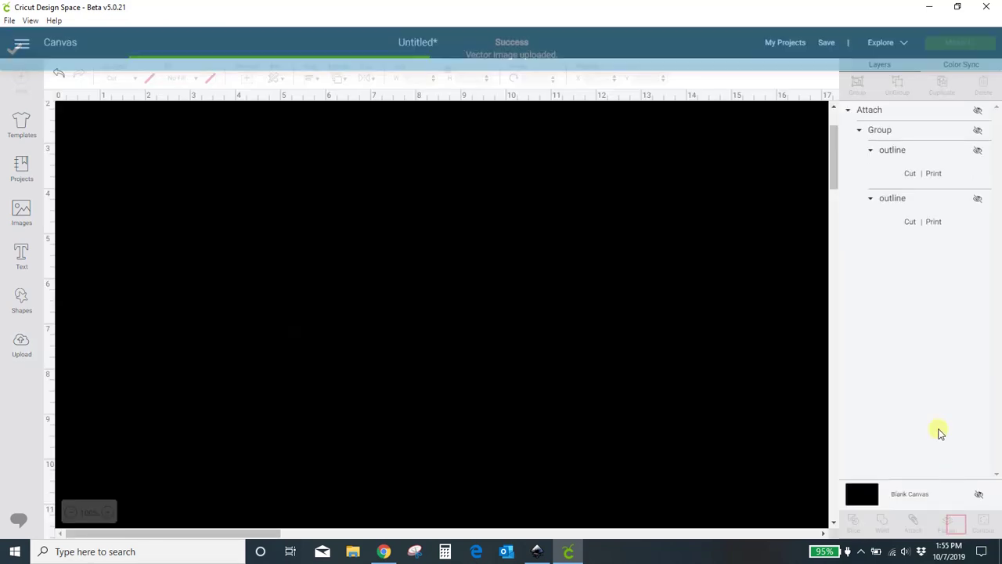
Enlarge the uploaded blue Outline image to about 11.469 × 3.777 and deselect it
drag(274, 206, 696, 438)
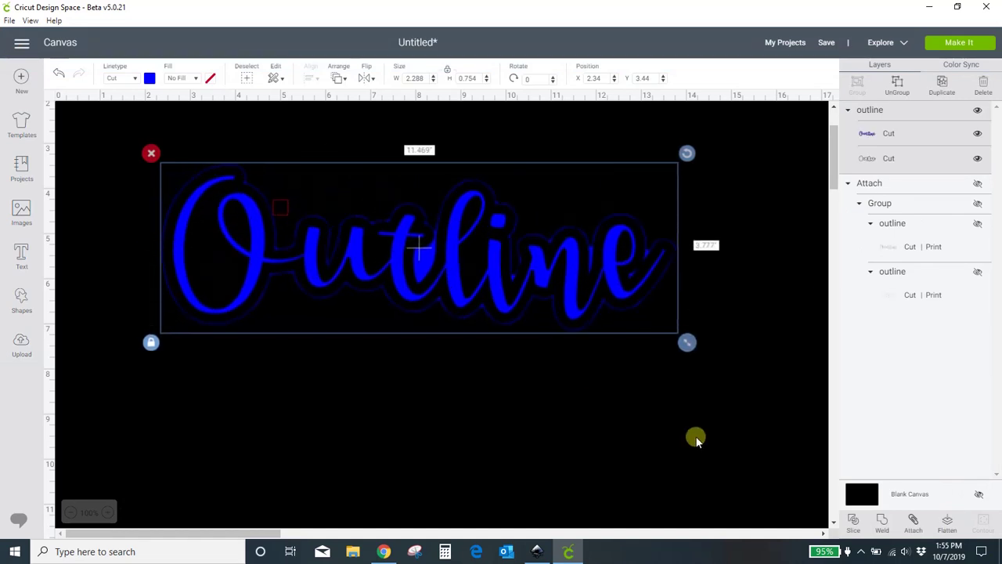
click(694, 435)
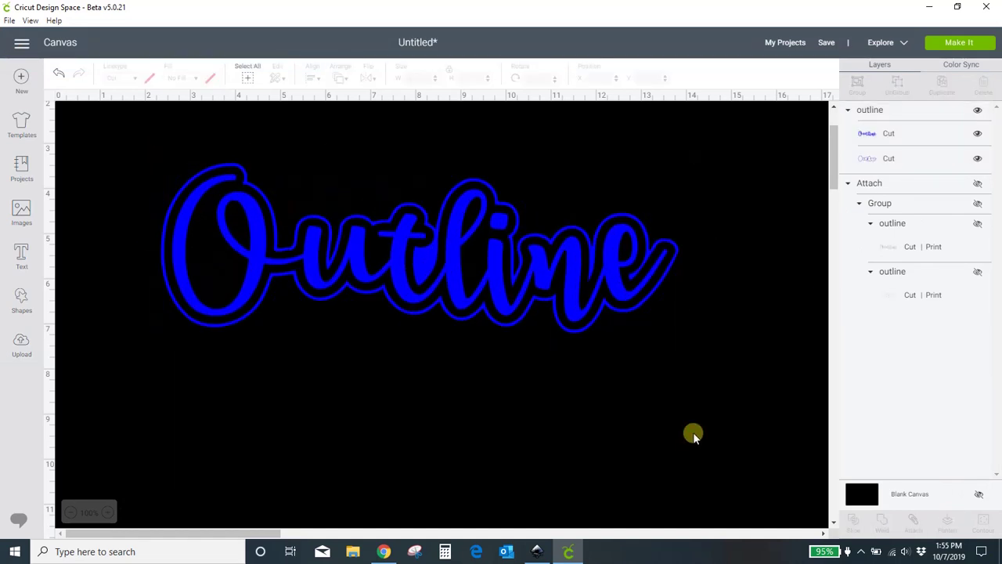